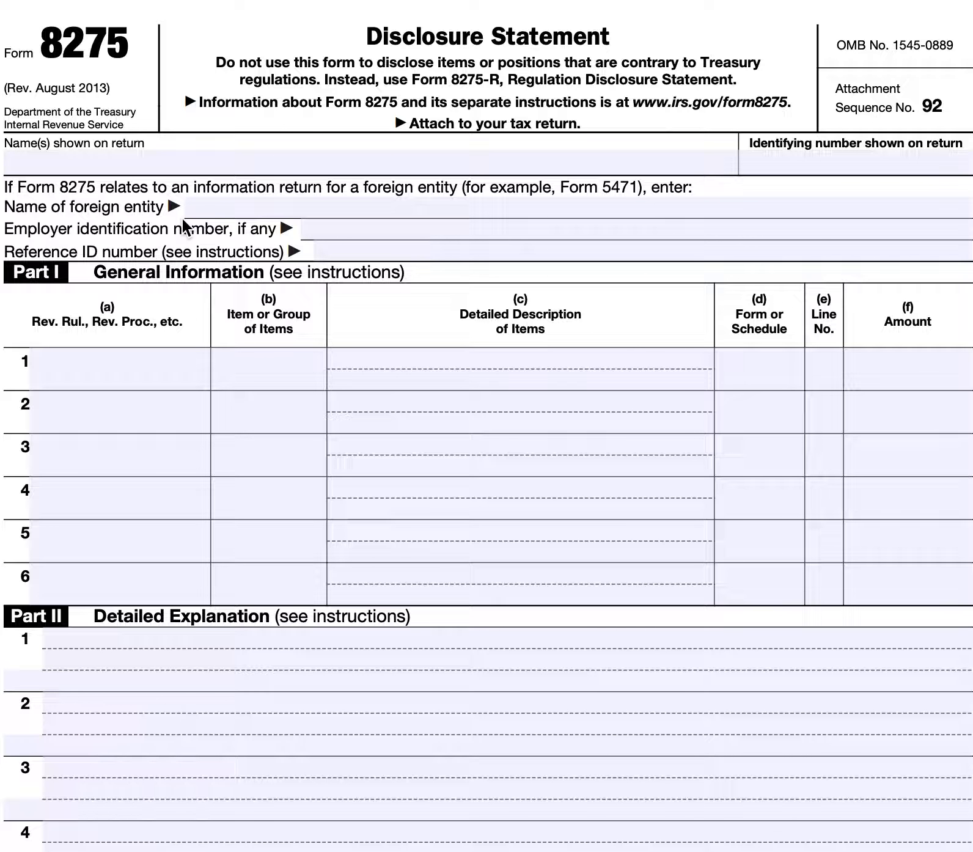
Step: Review the layout of Form 8275 from the header through Parts I, II, III and IV
left_click(181, 215)
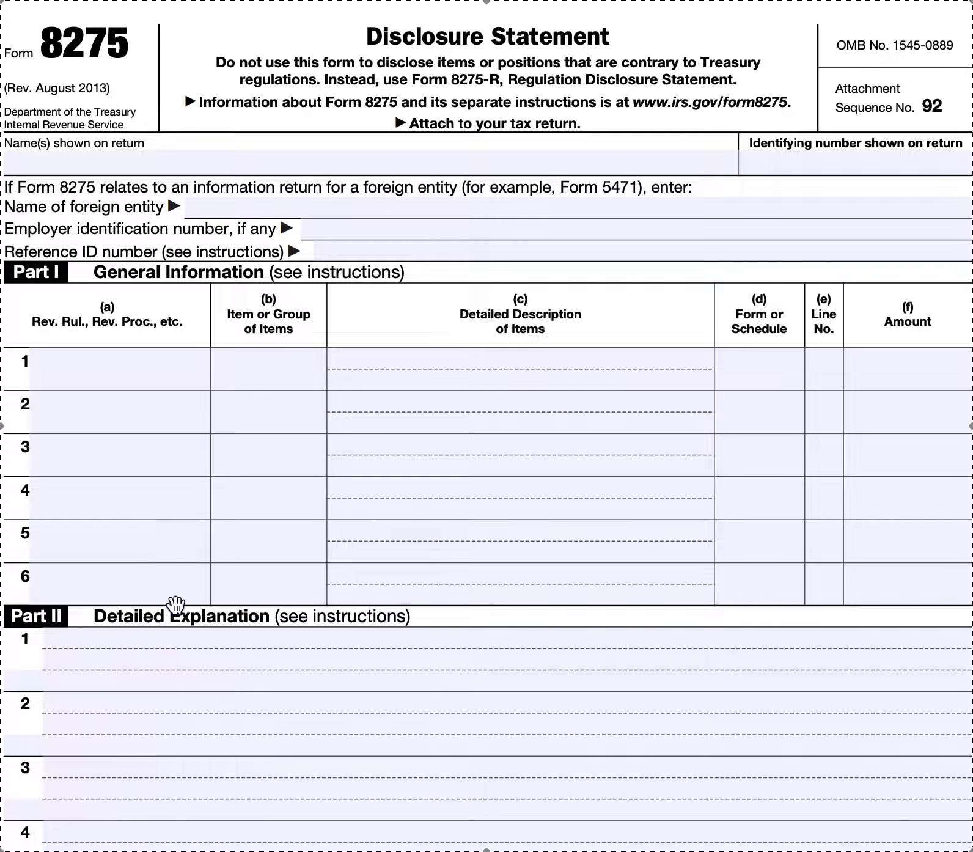
left_click(211, 625)
scroll(212, 625, "down", 5)
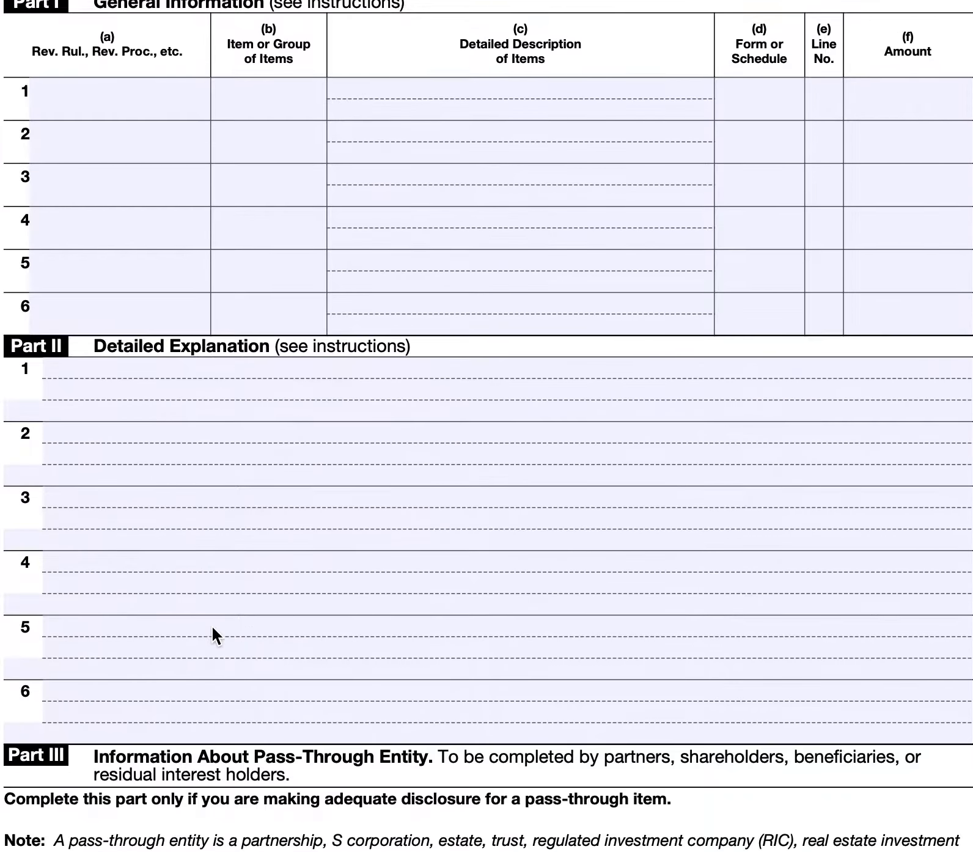
scroll(211, 624, "up", 2)
scroll(212, 625, "down", 5)
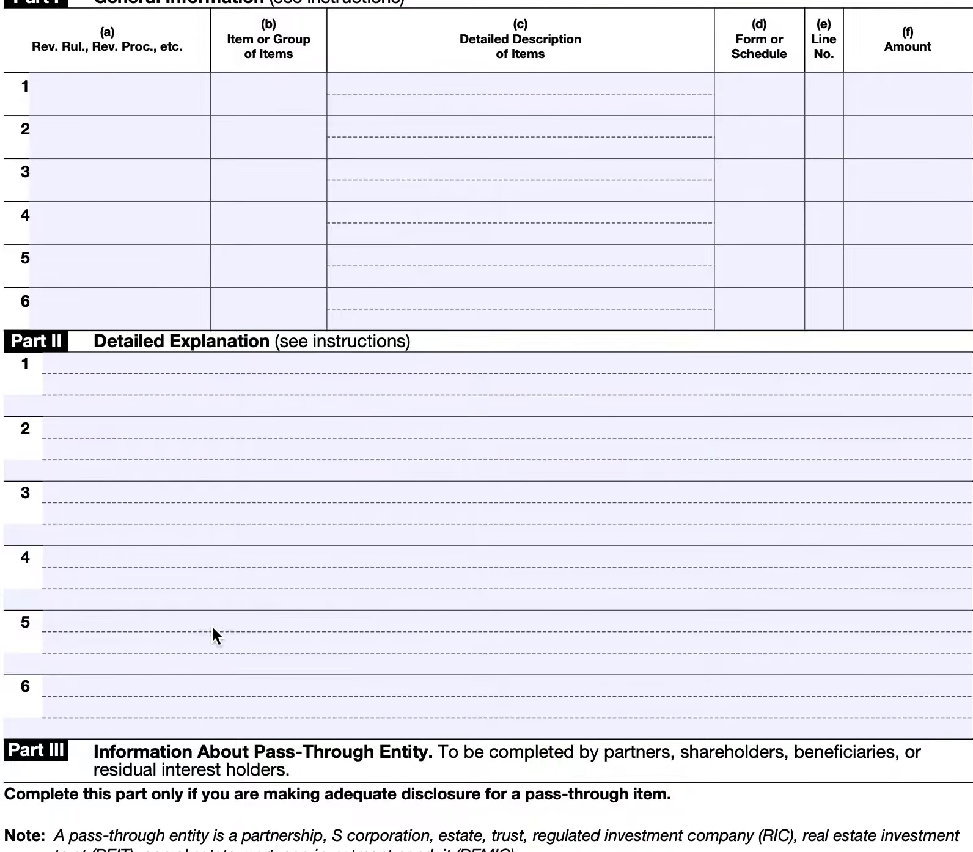
scroll(212, 626, "down", 4)
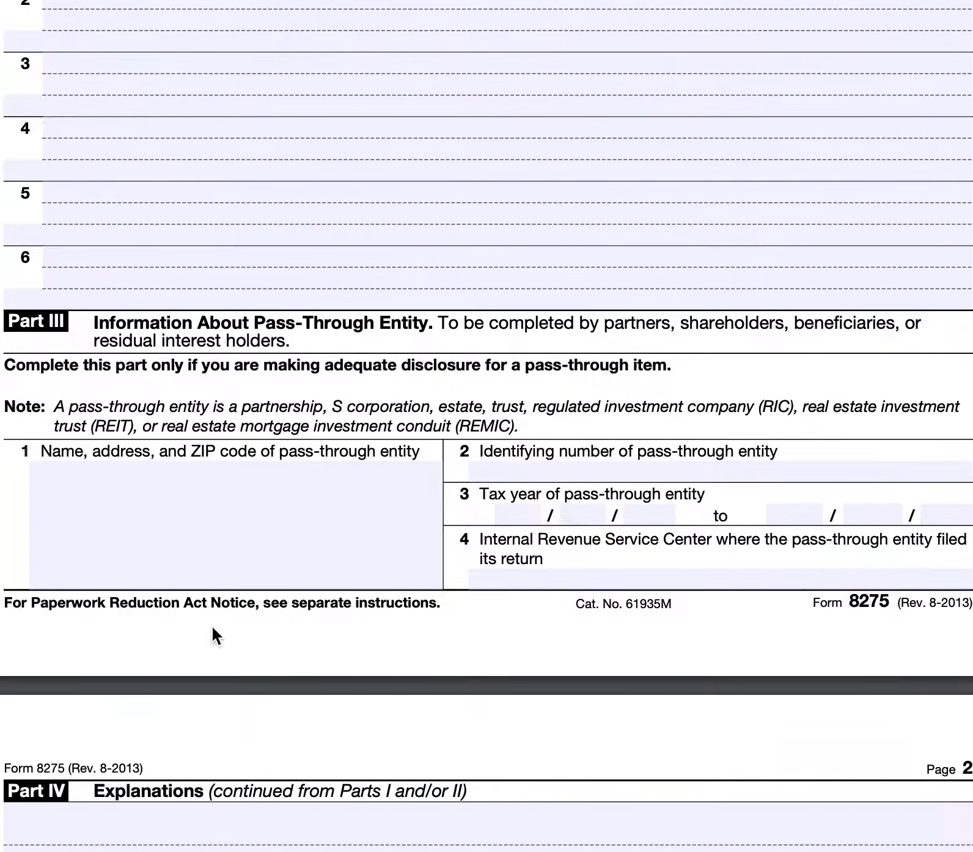
scroll(212, 625, "up", 2)
scroll(212, 624, "down", 8)
scroll(212, 625, "up", 18)
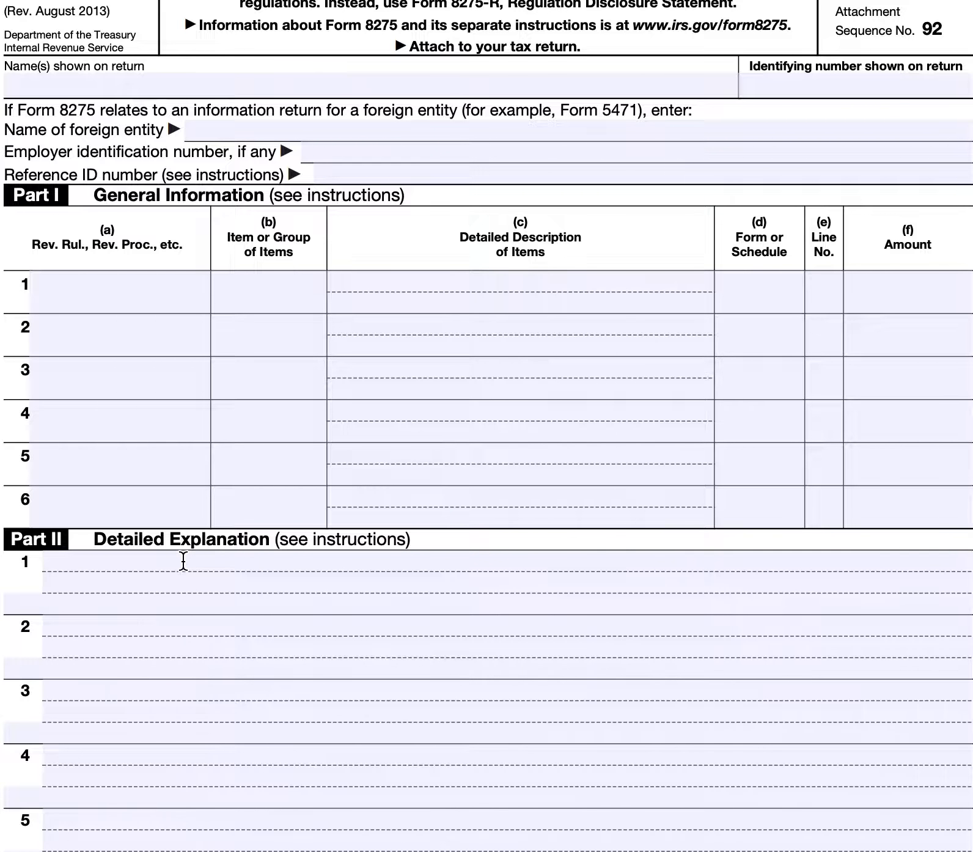
scroll(183, 560, "down", 5)
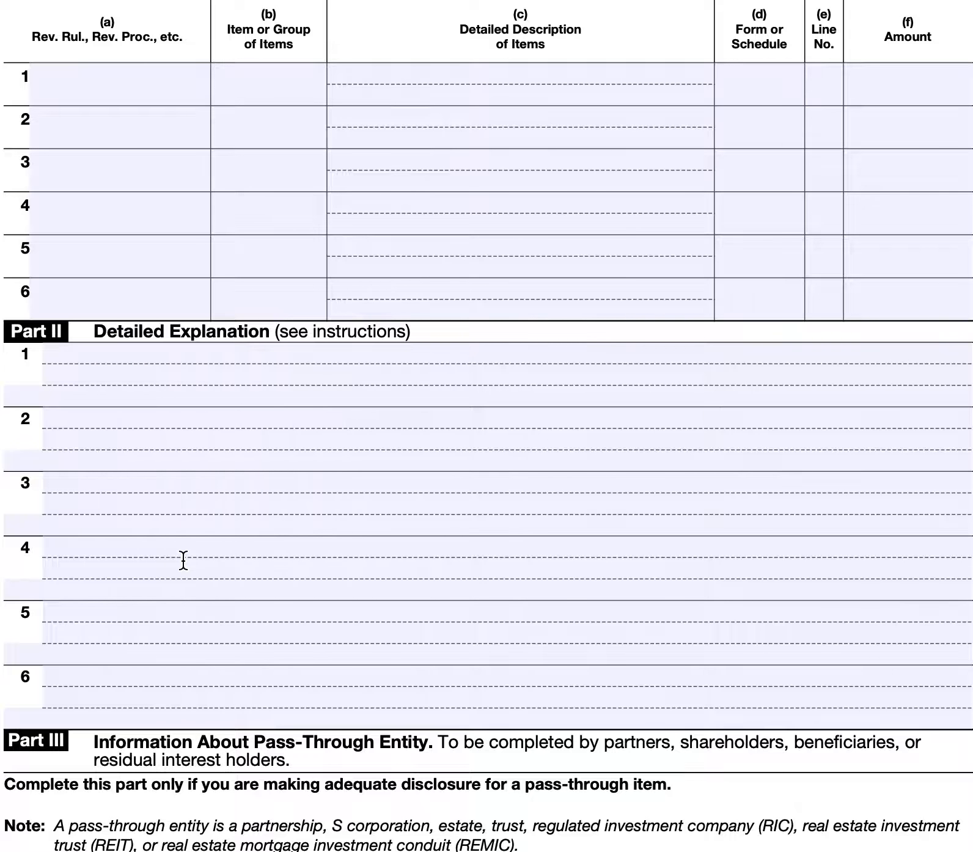
scroll(183, 560, "down", 4)
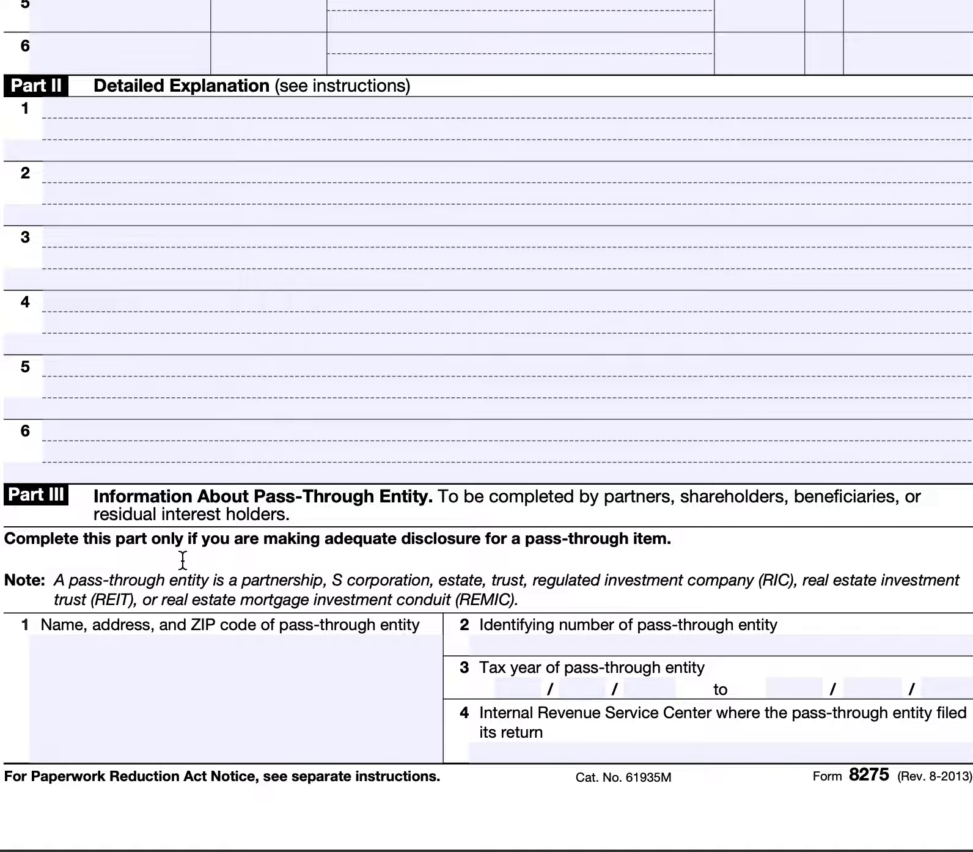
scroll(178, 559, "down", 5)
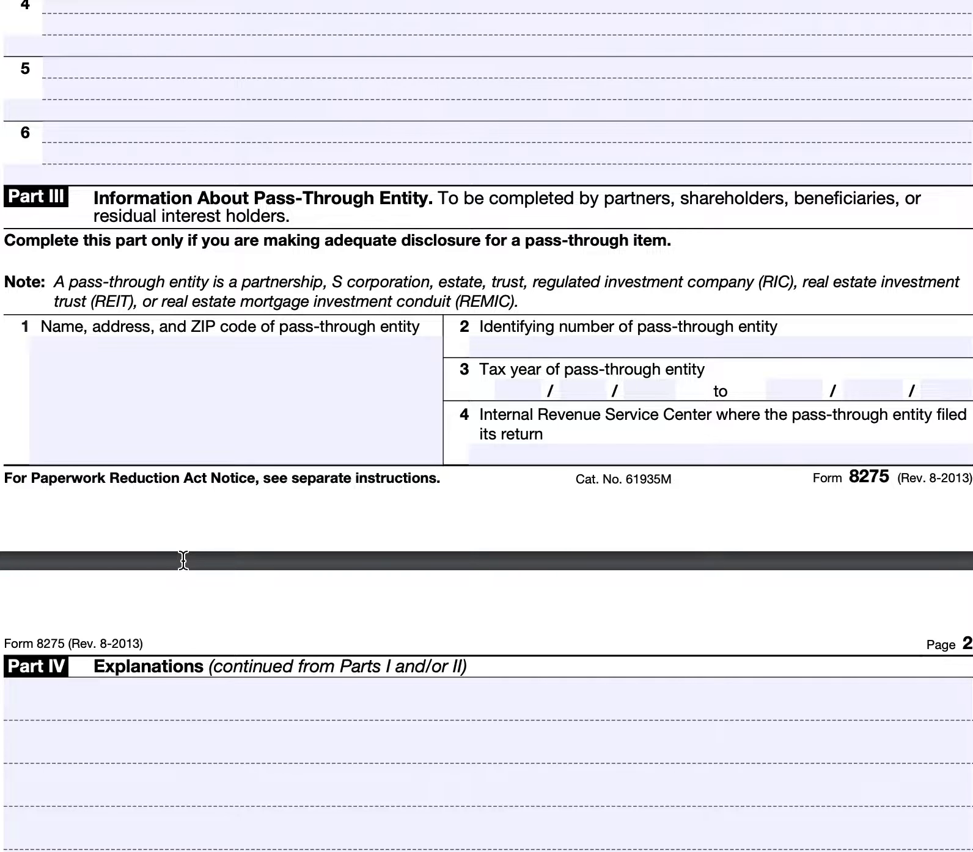
scroll(184, 560, "up", 12)
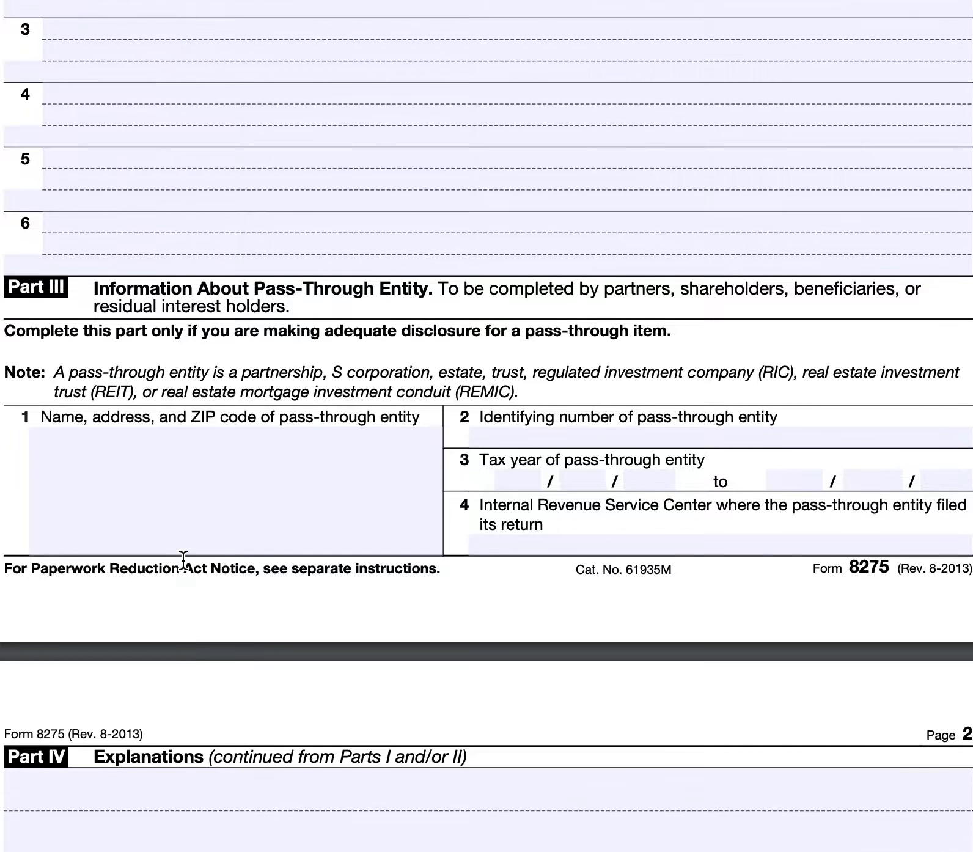
scroll(183, 559, "up", 1)
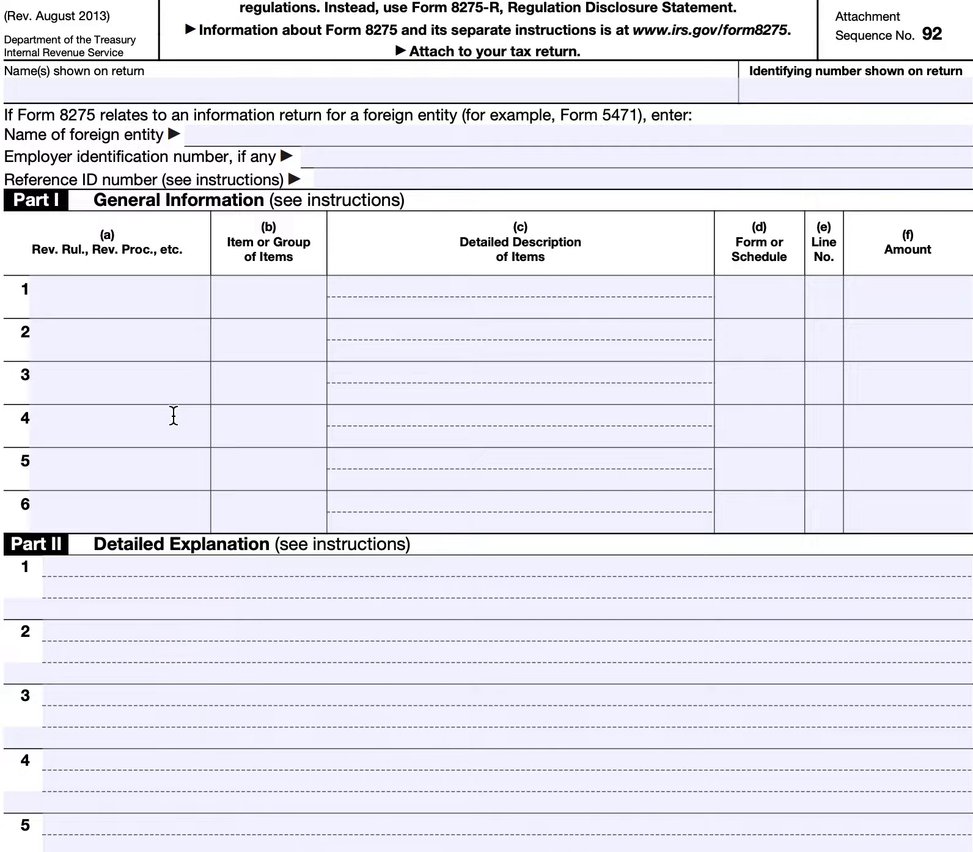
Step: Enter the taxpayer's name and identifying number as shown on the return in the form header
left_click(237, 89)
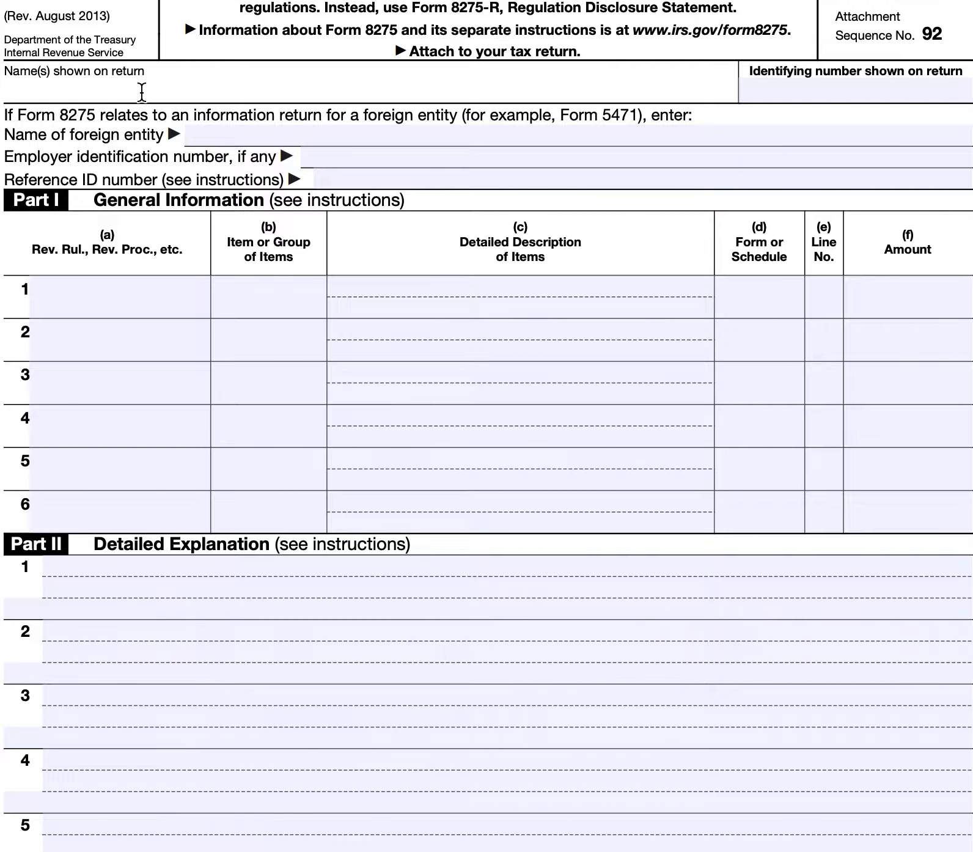
type("Doe, John")
left_click(804, 85)
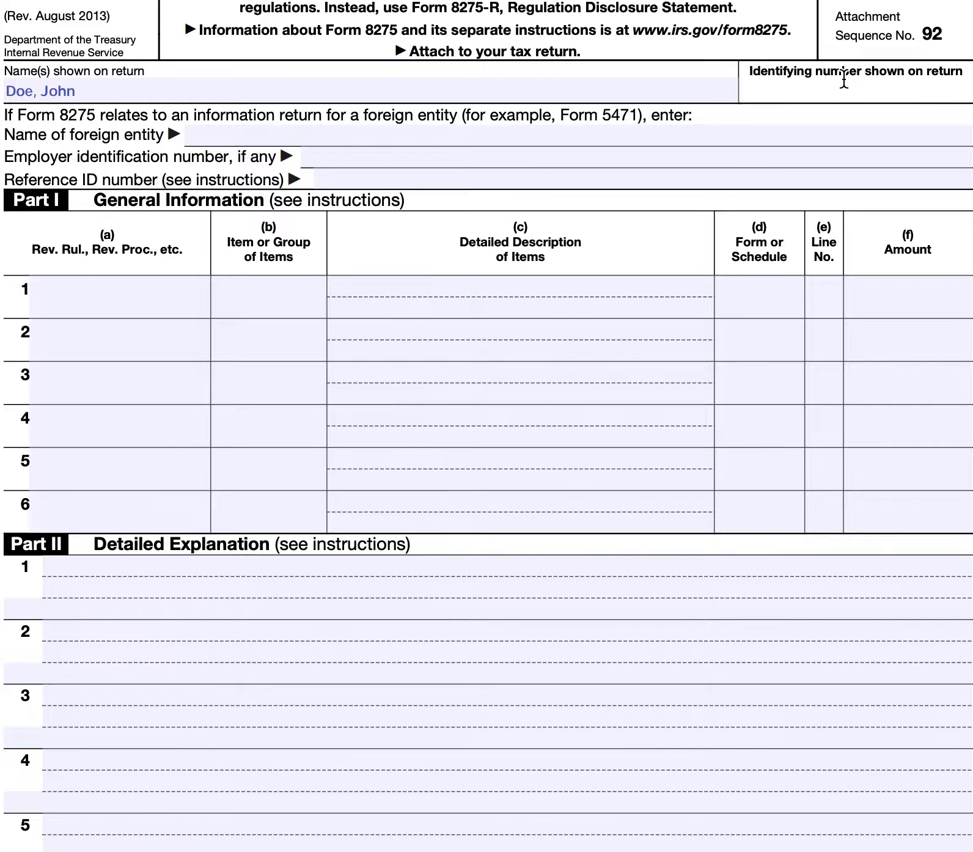
type("12-3456789")
left_click(413, 136)
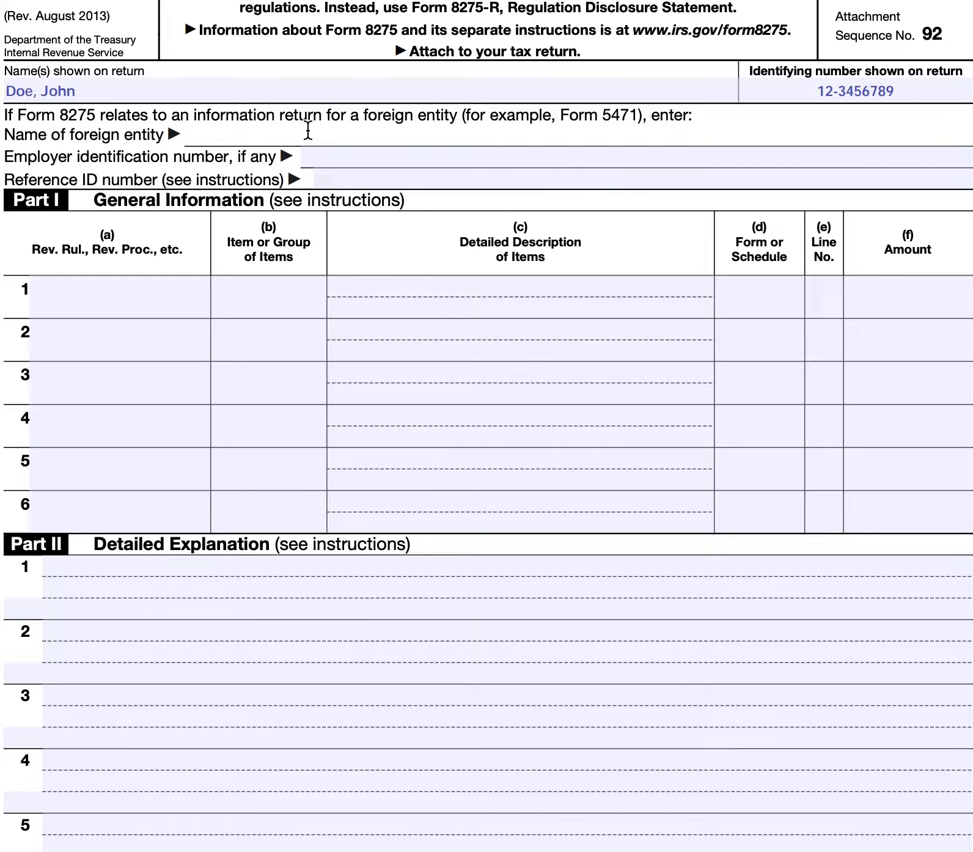
left_click(408, 175)
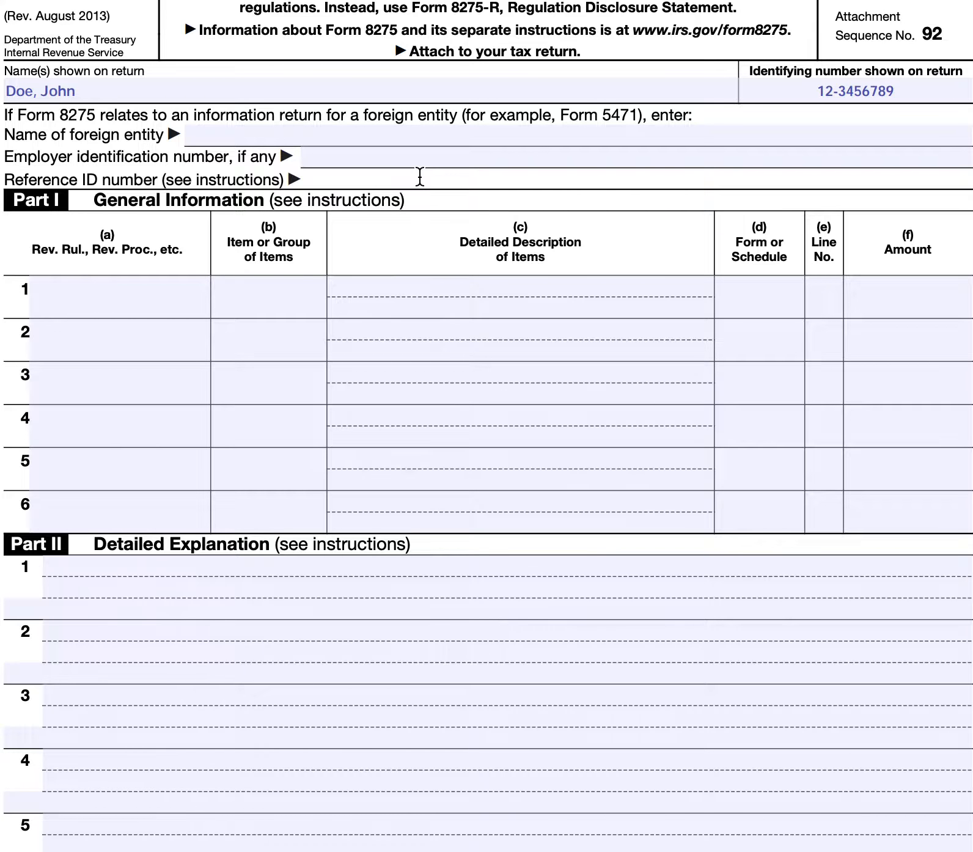
Step: Regroup the taxpayer's identifying number with hyphens in Social Security number format
left_click(847, 91)
key("BackSpace")
key("BackSpace")
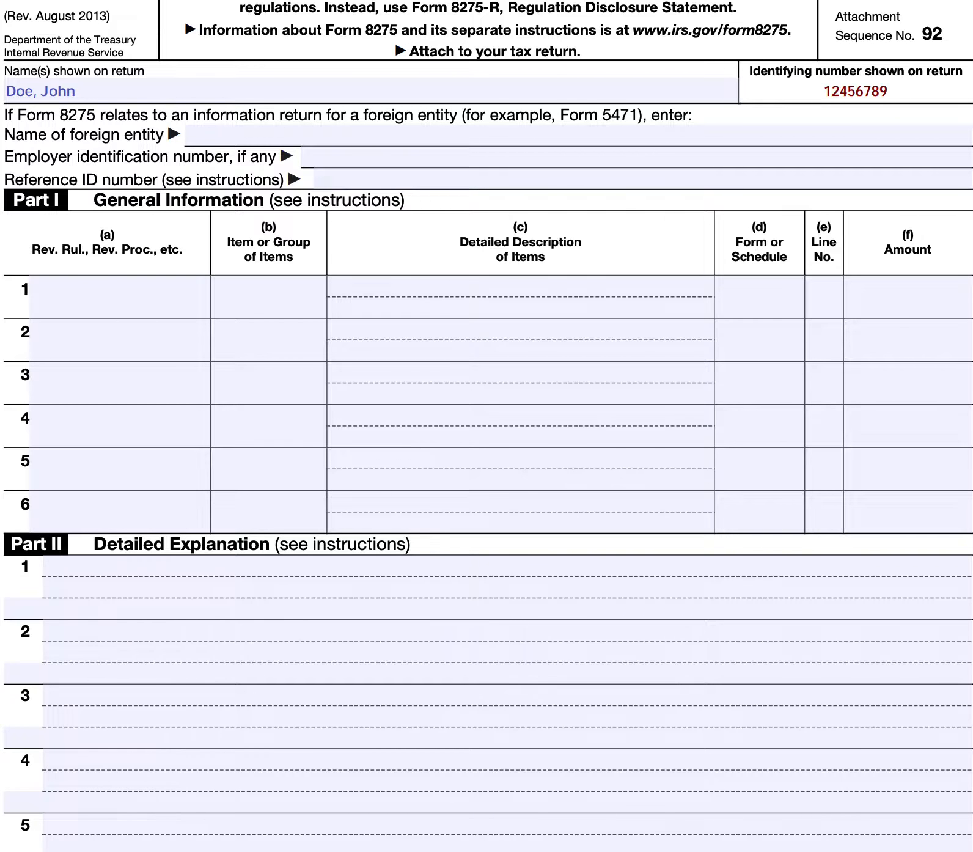
type("3-")
left_click(862, 91)
type("-")
Step: Enter "Rev. Rul XX-XX" as the revenue ruling on line 1 of Part I, column (a)
left_click(108, 297)
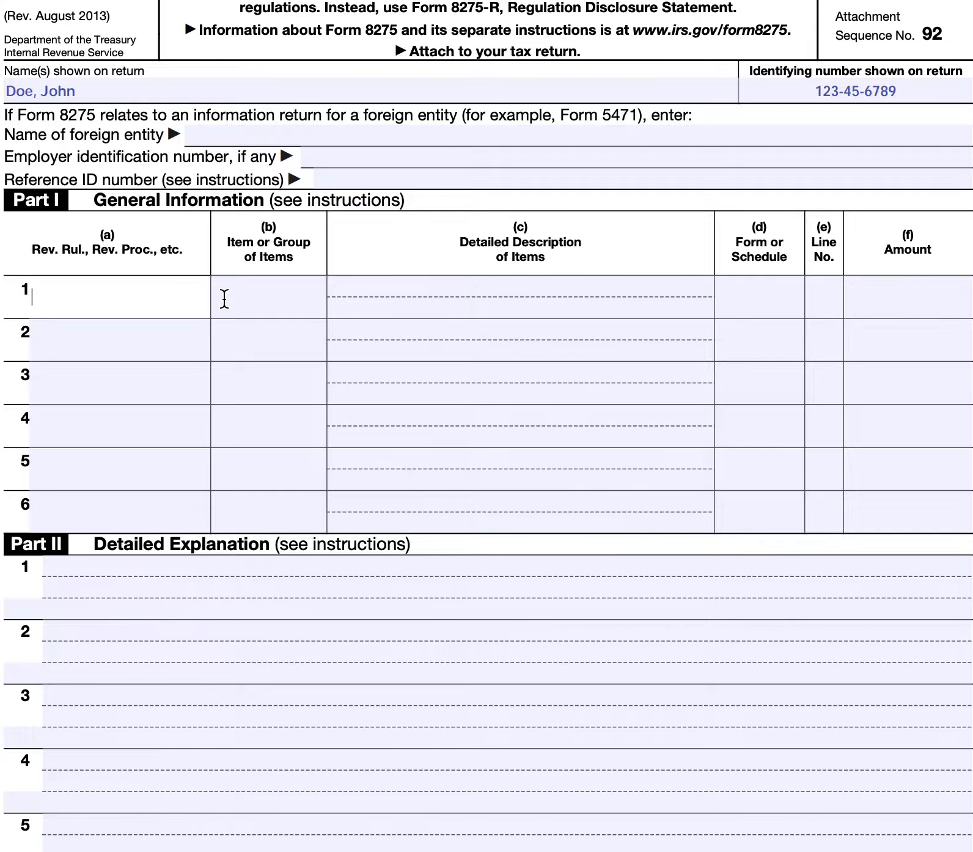
type("Rev. Rul XX-XX")
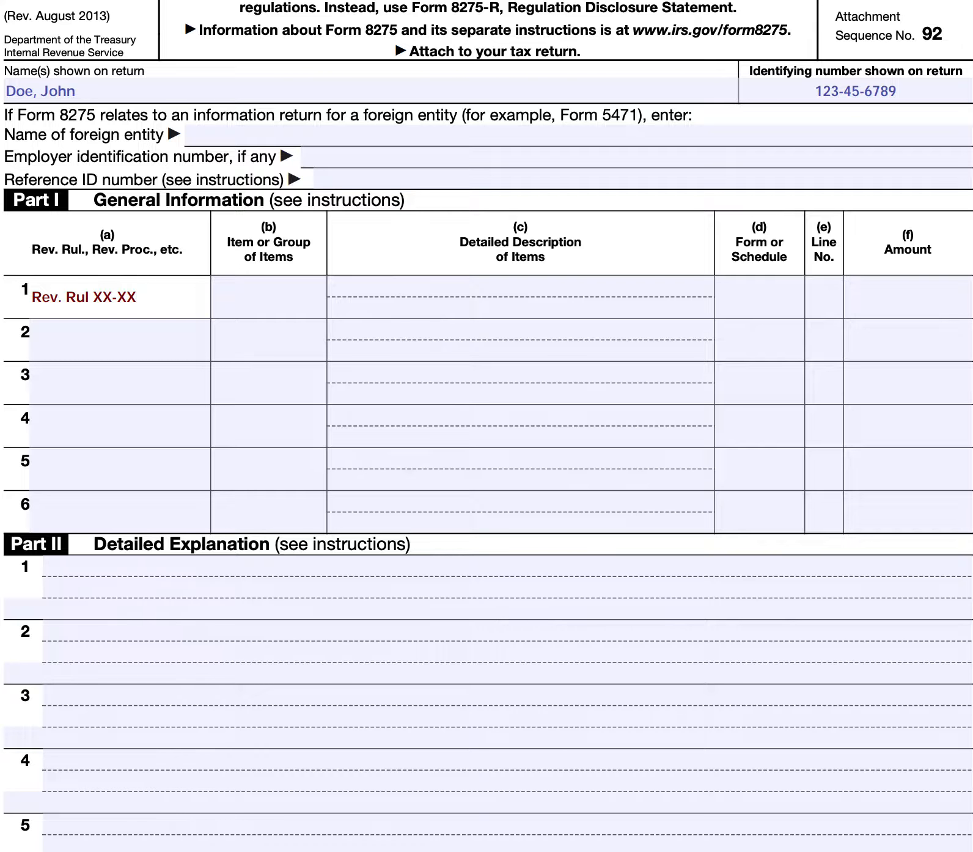
left_click(280, 284)
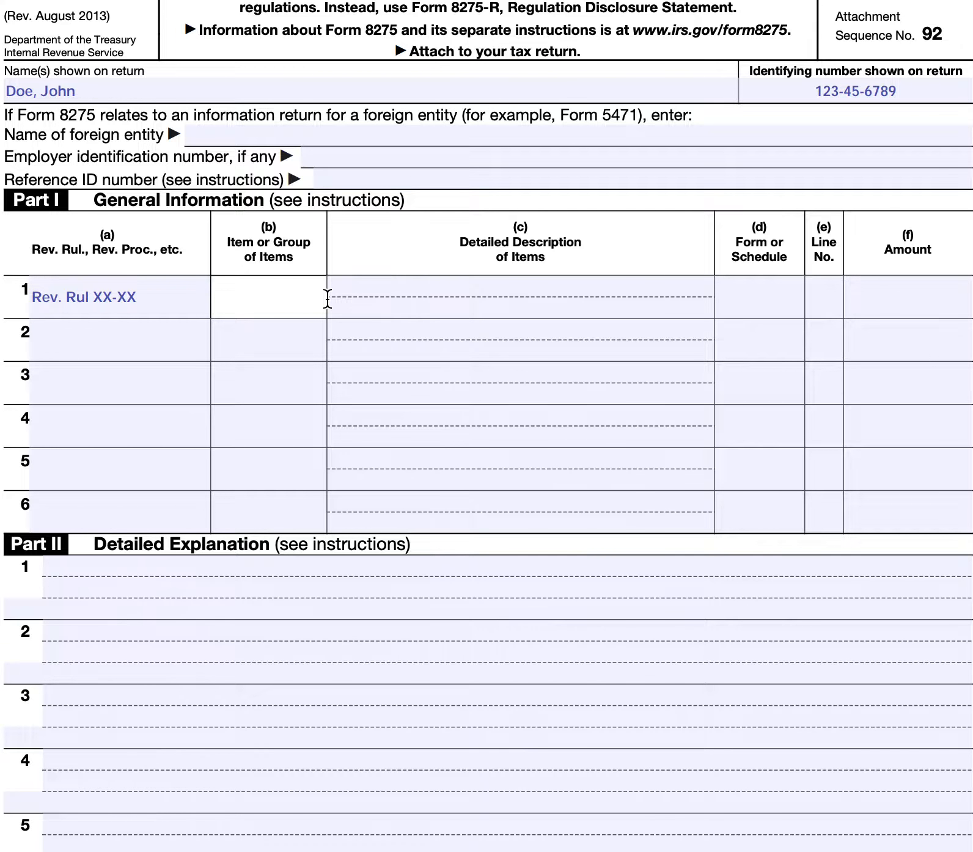
type("Income item")
key("BackSpace")
key("BackSpace")
key("BackSpace")
key("BackSpace")
key("BackSpace")
key("BackSpace")
key("BackSpace")
key("BackSpace")
key("BackSpace")
key("BackSpace")
key("BackSpace")
Step: Enter "Ent. Expense" as the item or group of items on line 1 of Part I, column (b)
type("Entertainmen")
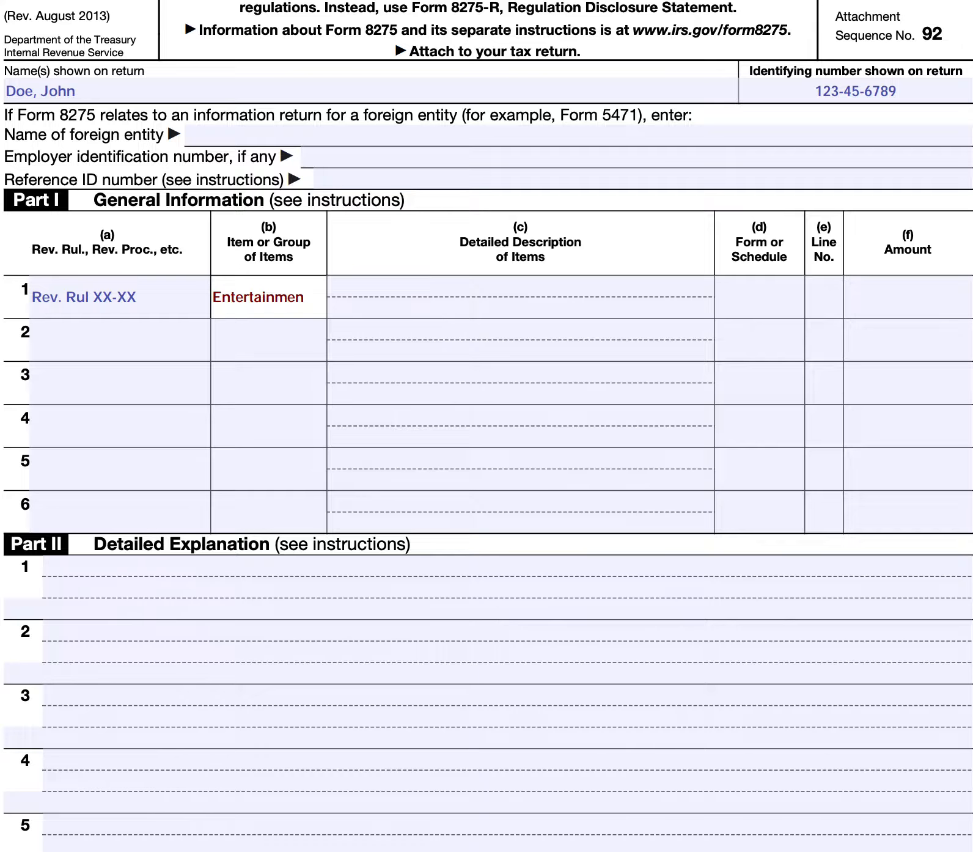
key("BackSpace")
key("BackSpace")
key("BackSpace")
key("BackSpace")
key("BackSpace")
key("BackSpace")
key("BackSpace")
key("BackSpace")
key("BackSpace")
type(". Expense")
Step: Describe the line 1 items in Part I, column (c), as "Theater tickets, catering expenses, banquet hall rental"
left_click(377, 283)
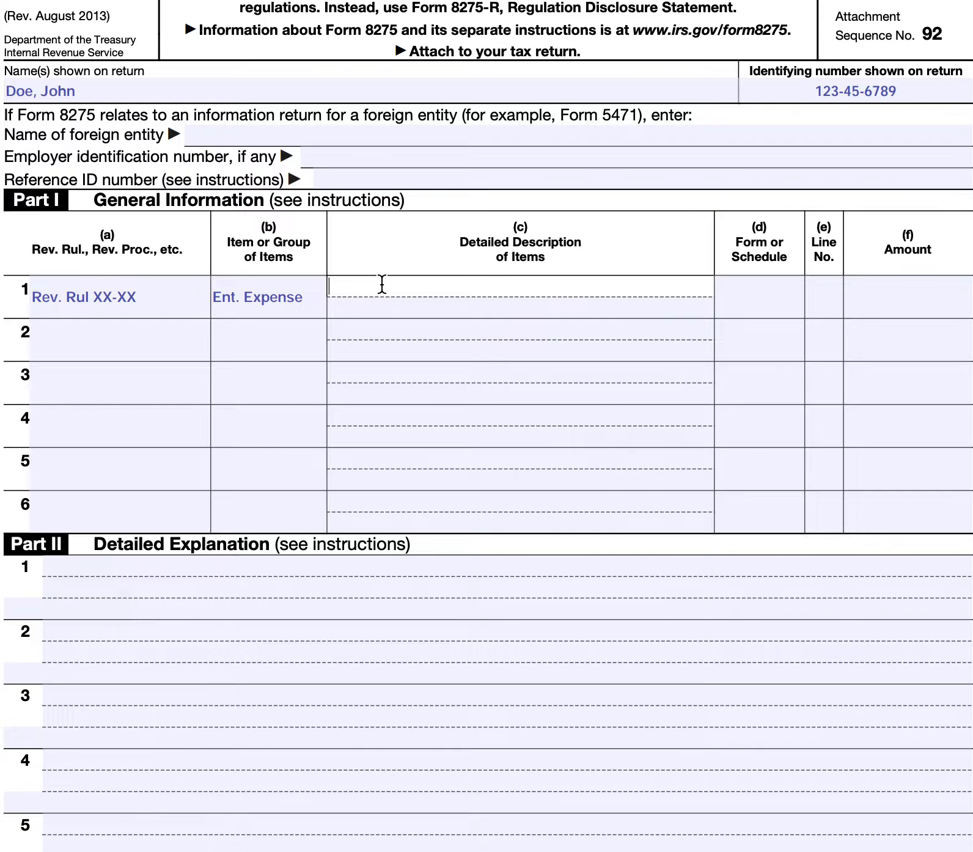
type("Theater tickets, cater")
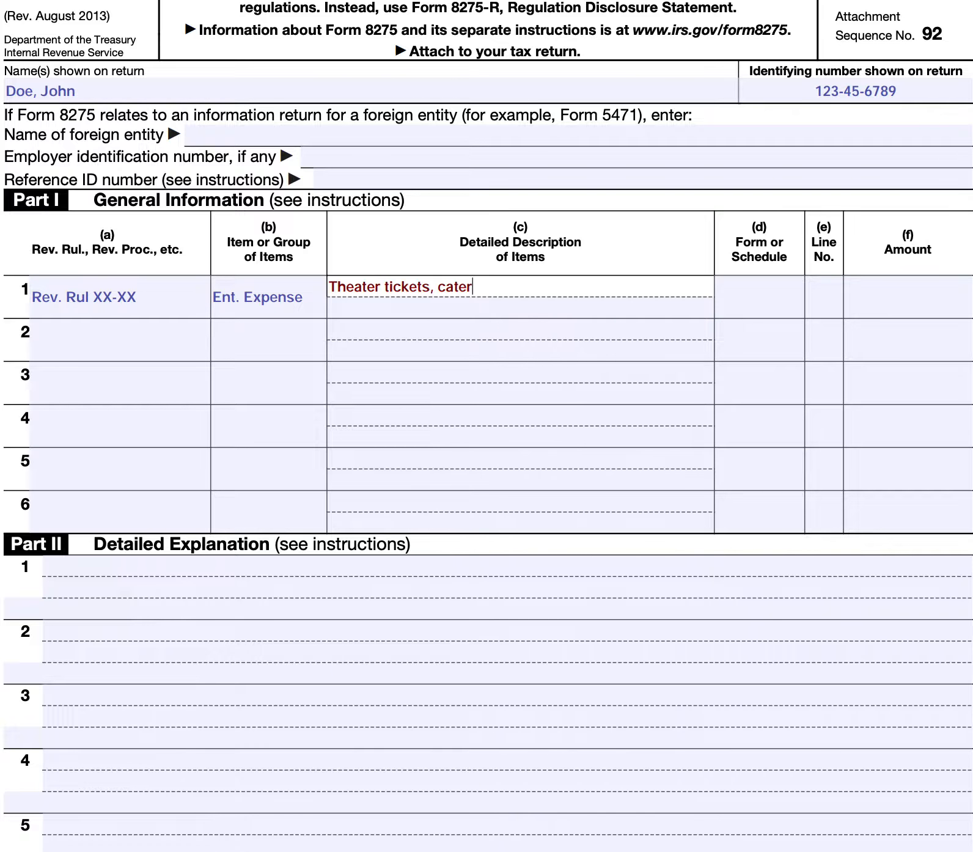
type("ing expenses, ")
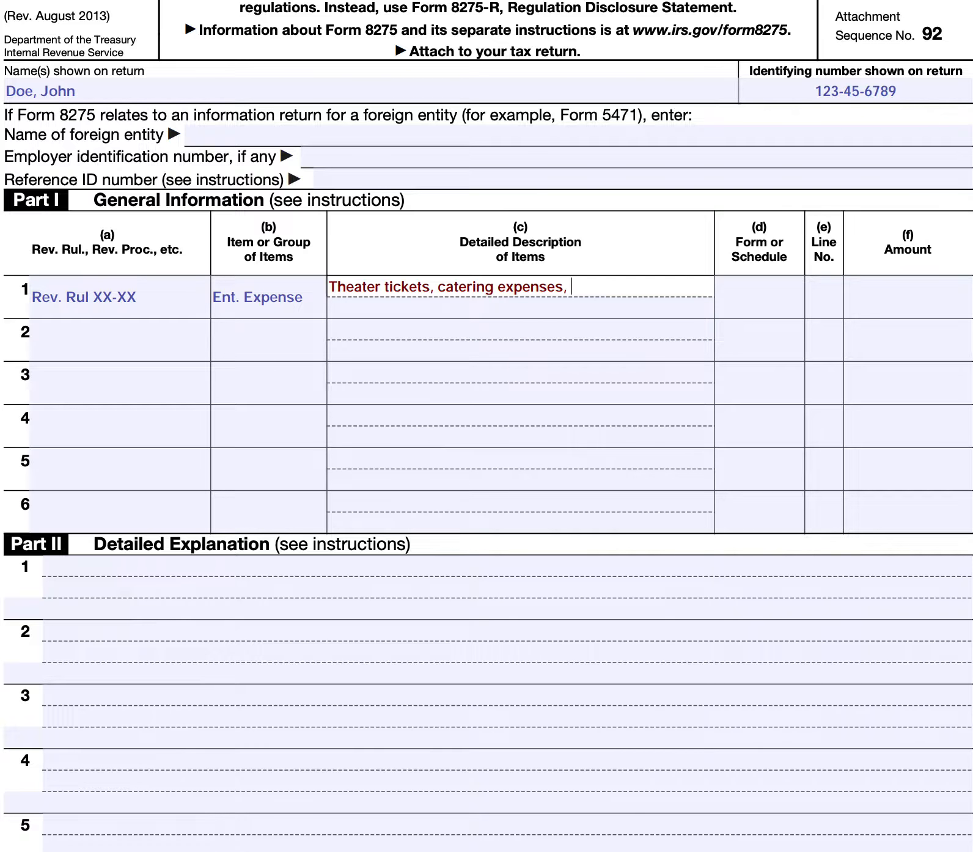
type("banquet hall rental")
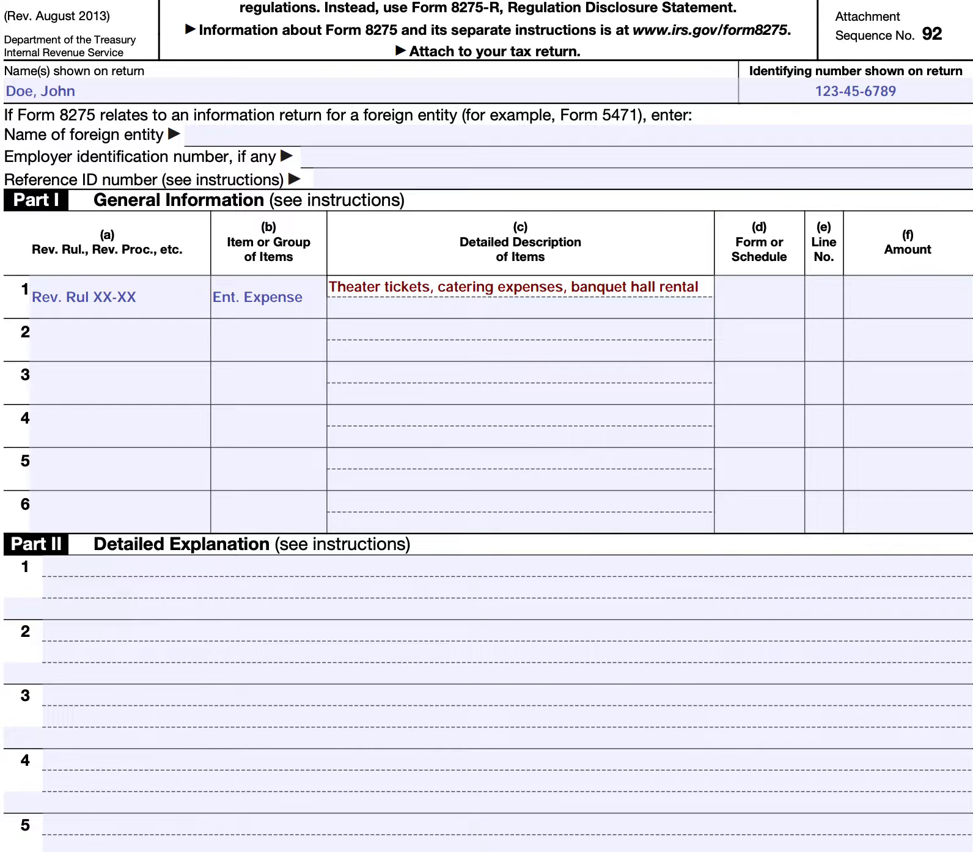
Step: Enter 1120-S as the form or schedule on line 1 of Part I, column (d)
left_click(769, 304)
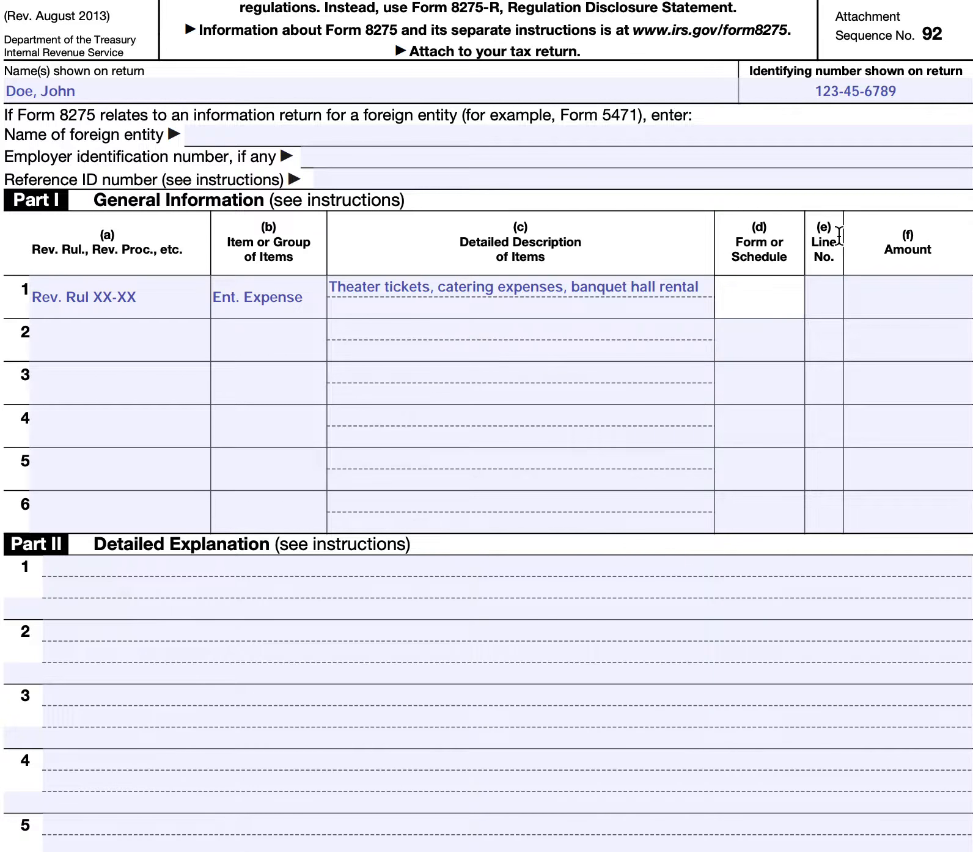
type("1120_S")
key("BackSpace")
key("BackSpace")
type("-S")
Step: Enter X as the line number and 1000.00 as the amount on line 1 of Part I
left_click(817, 292)
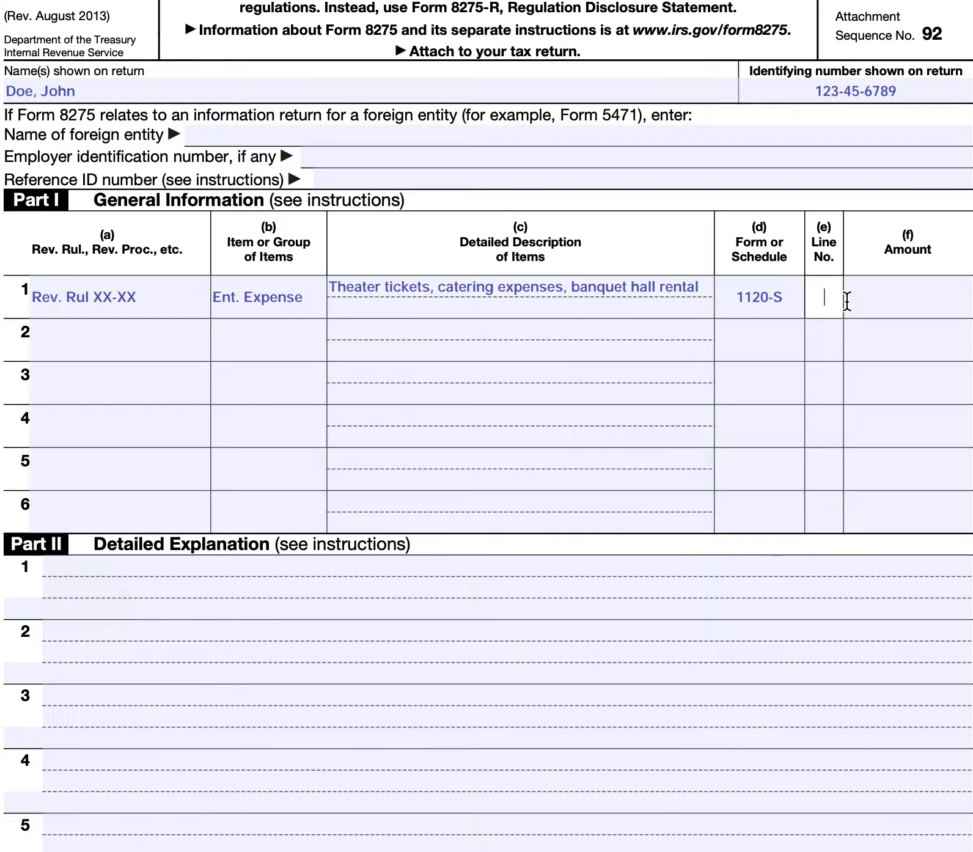
type("X")
left_click(908, 298)
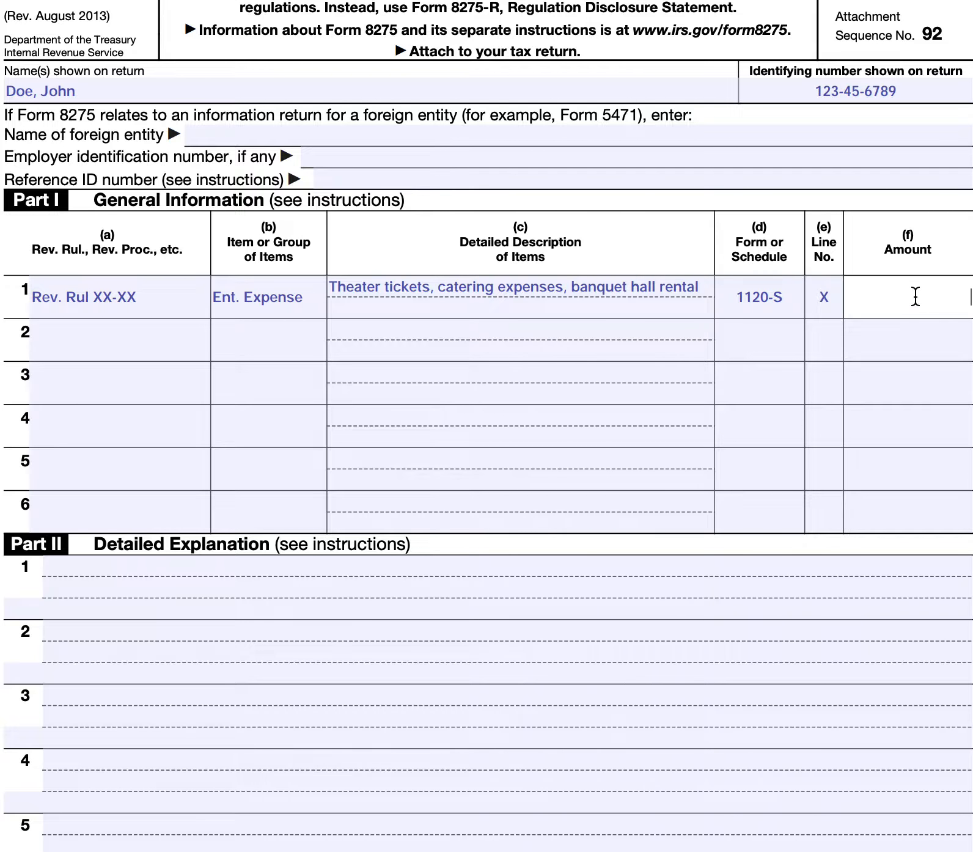
type("1000.00")
Step: Write "Doe Enterprises did XX thing, which resulted in YY result. Doe Enterprises..." as the detailed explanation on line 1 of Part II
scroll(163, 450, "down", 2)
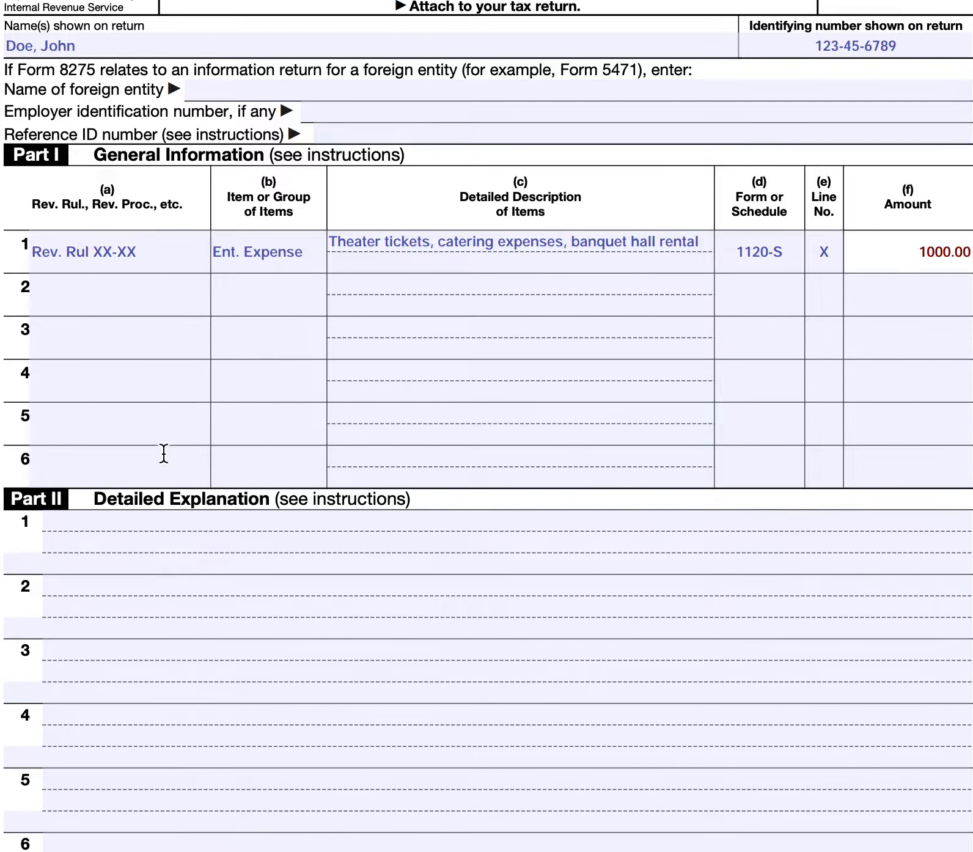
left_click(85, 509)
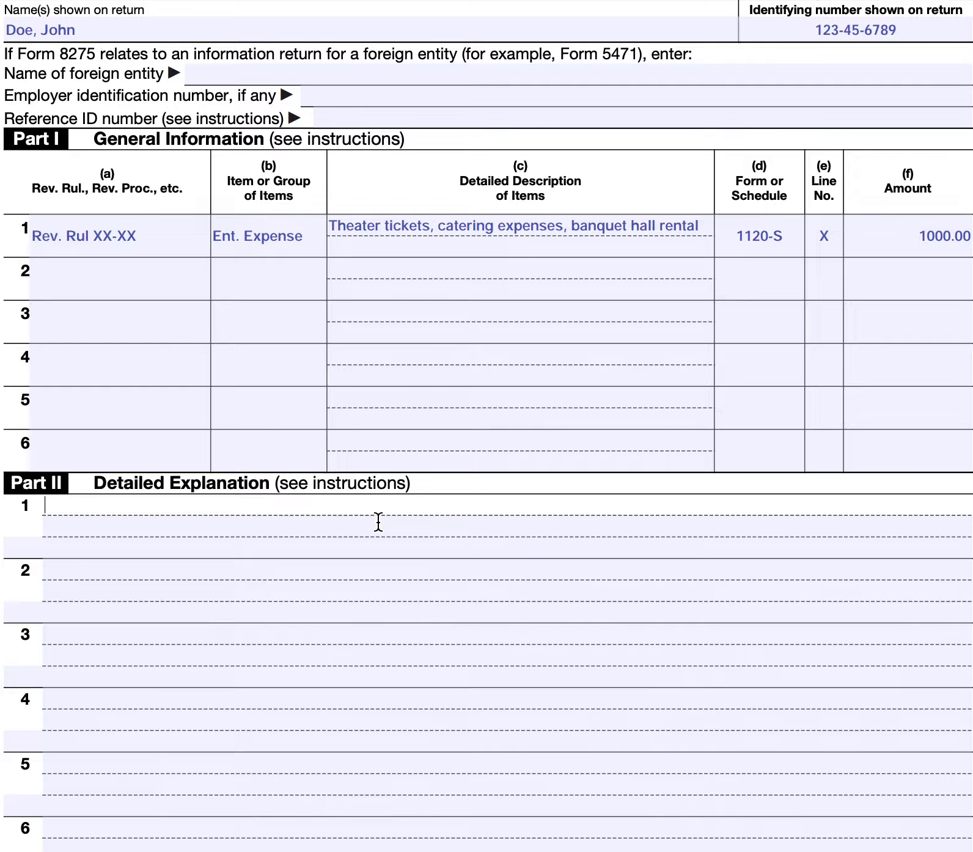
type("Doe Enterprises")
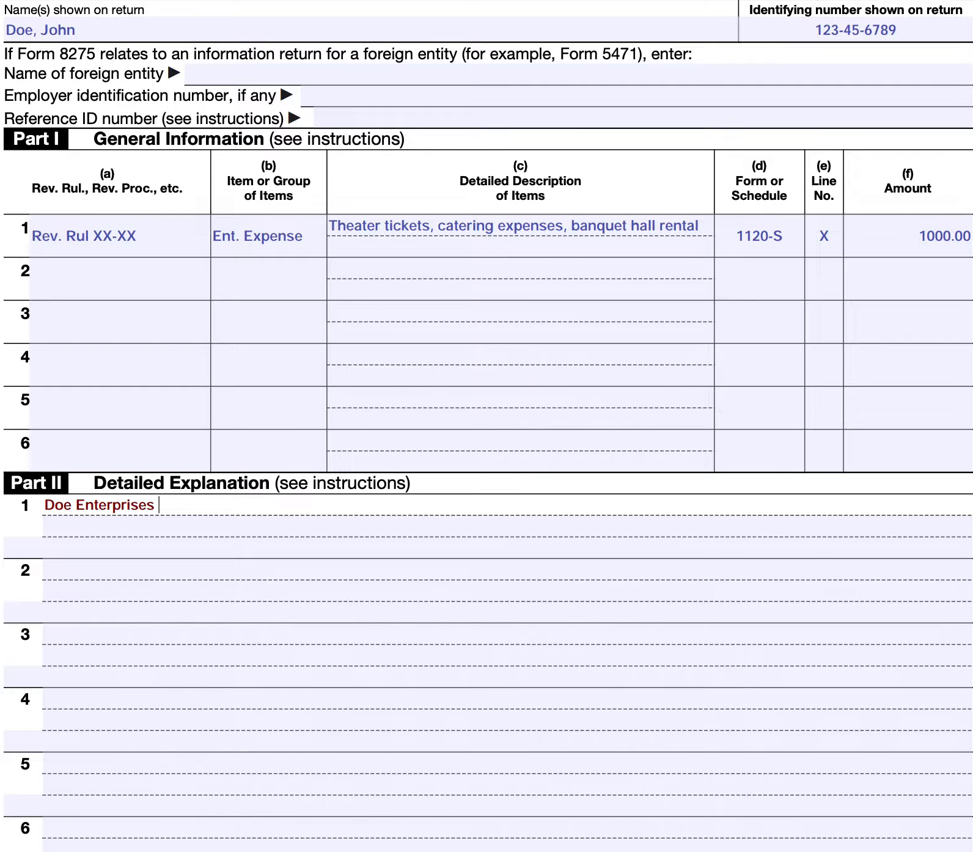
type(" did XX thing, which reg")
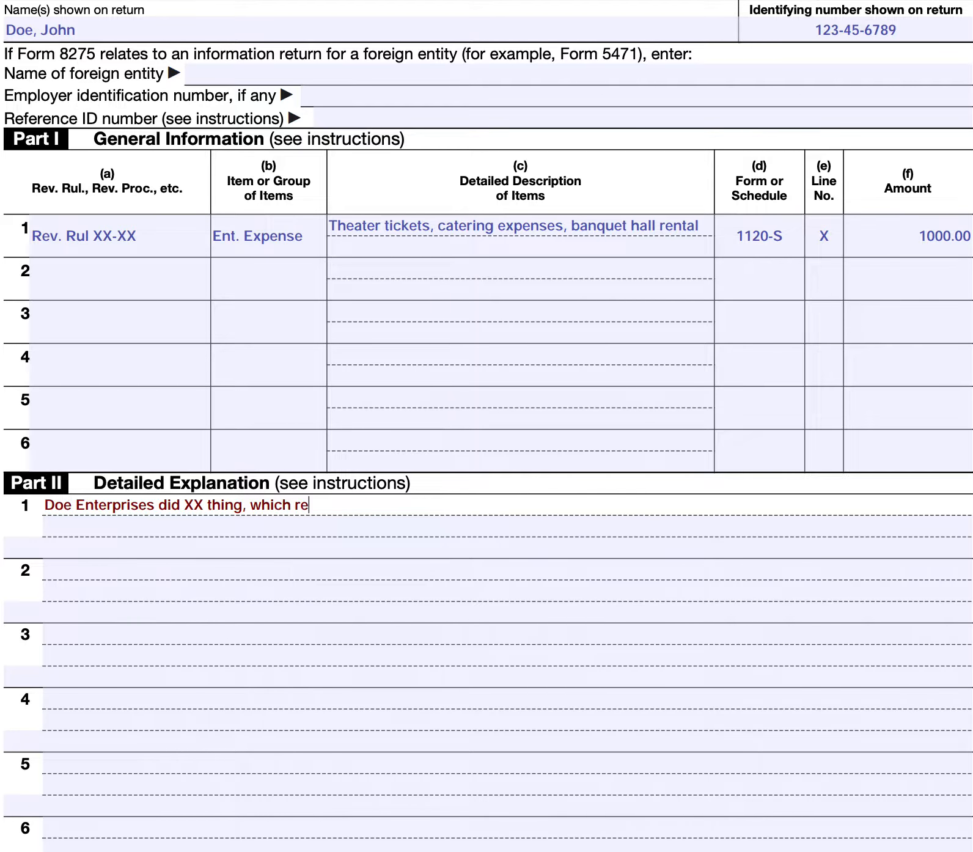
key("BackSpace")
type("sultedin in")
key("BackSpace")
key("BackSpace")
key("BackSpace")
key("BackSpace")
key("BackSpace")
type("in YY result. Doe Enterrp")
key("BackSpace")
key("BackSpace")
type("prises")
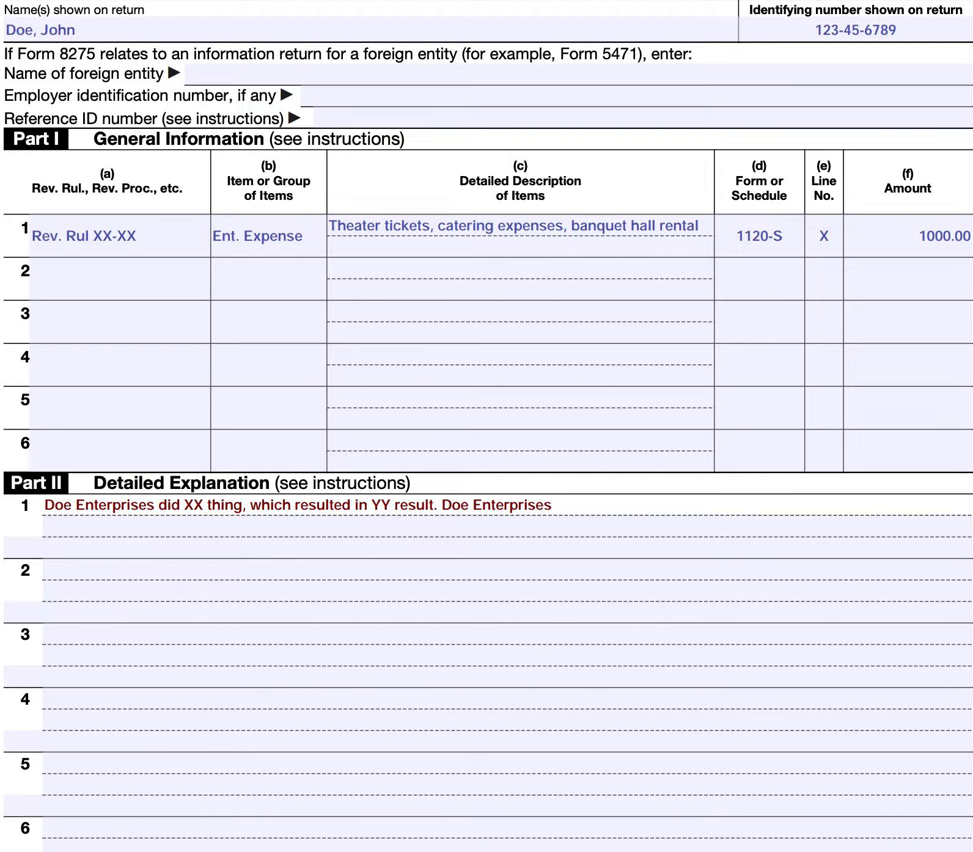
type("...")
Step: Enter Doe Enterprises with its full street address, town, state and ZIP code as the pass-through entity on line 1 of Part III
scroll(360, 581, "down", 3)
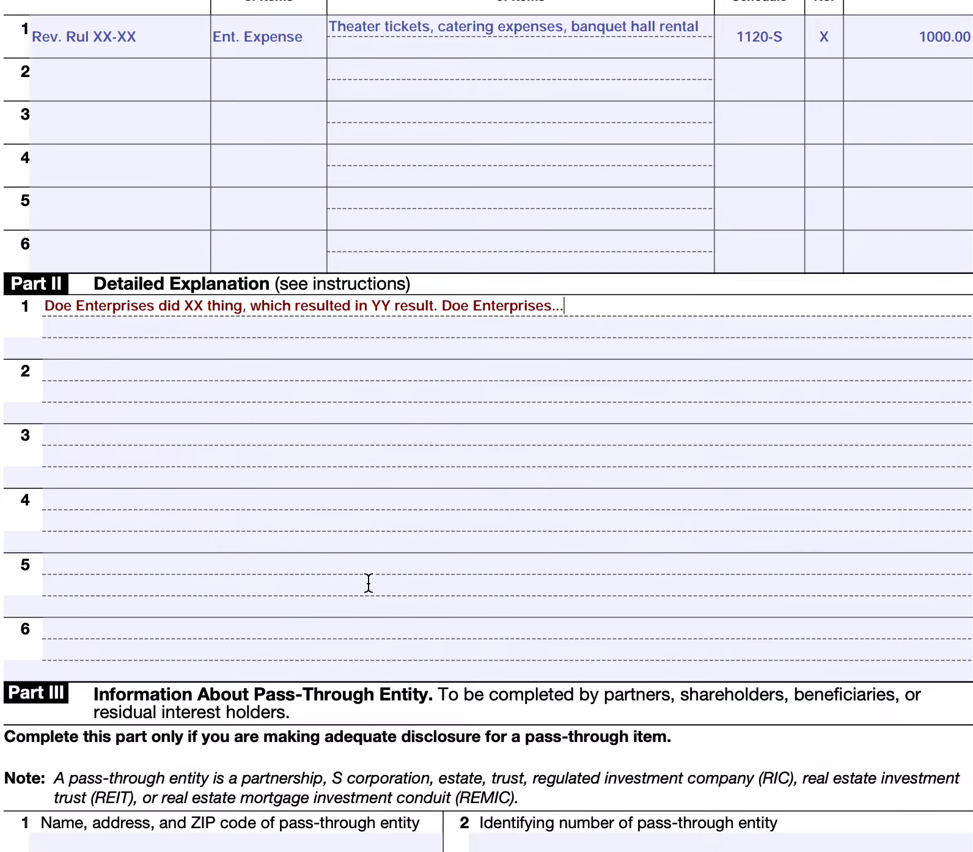
scroll(369, 582, "down", 3)
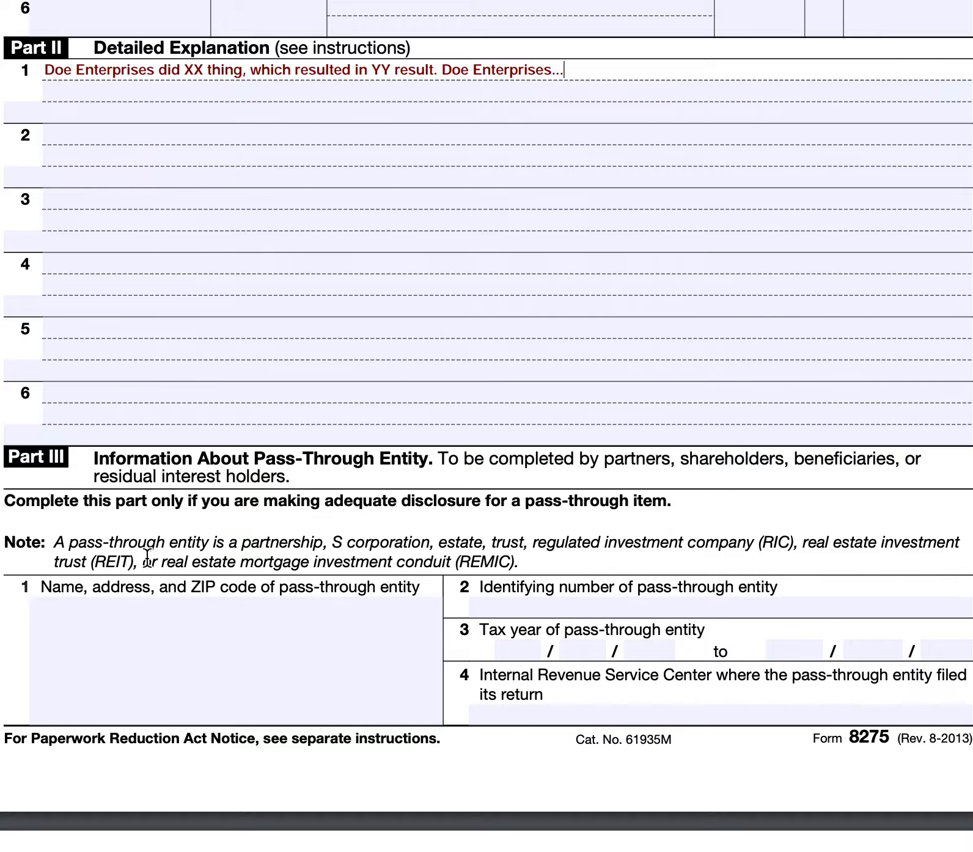
left_click(135, 641)
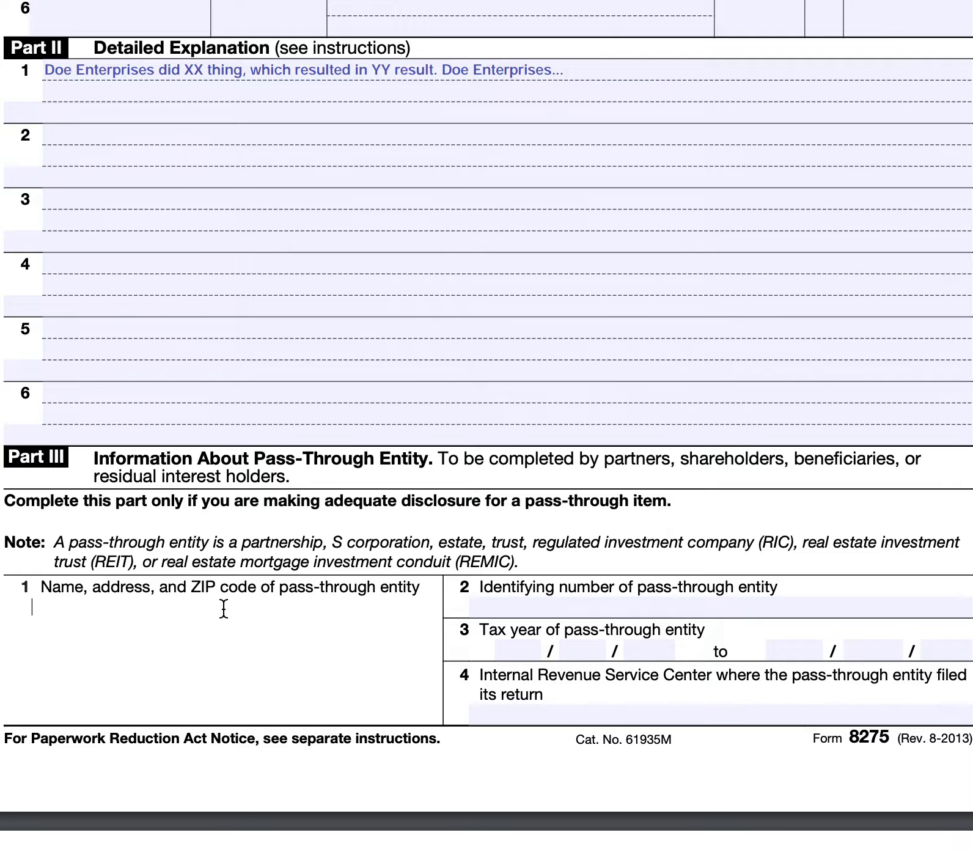
type("Doe Enterpri")
type("ses")
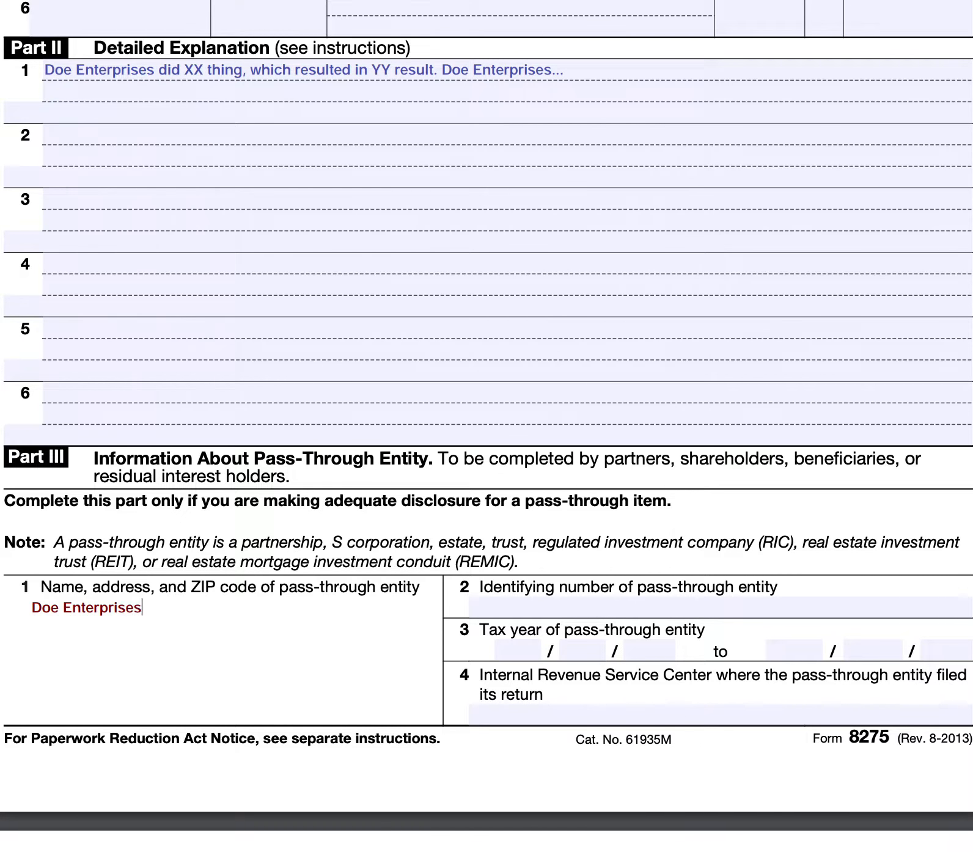
key("Return")
type("123 Anywhere ")
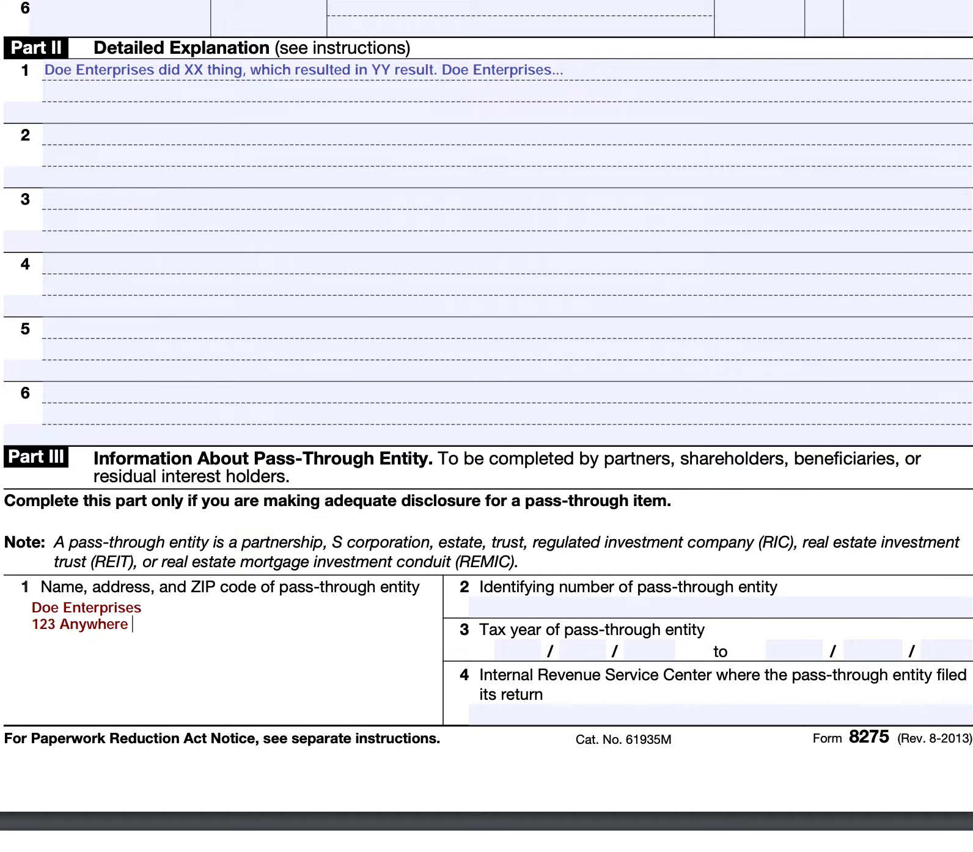
type("Street")
key("Return")
type("Any Town, T")
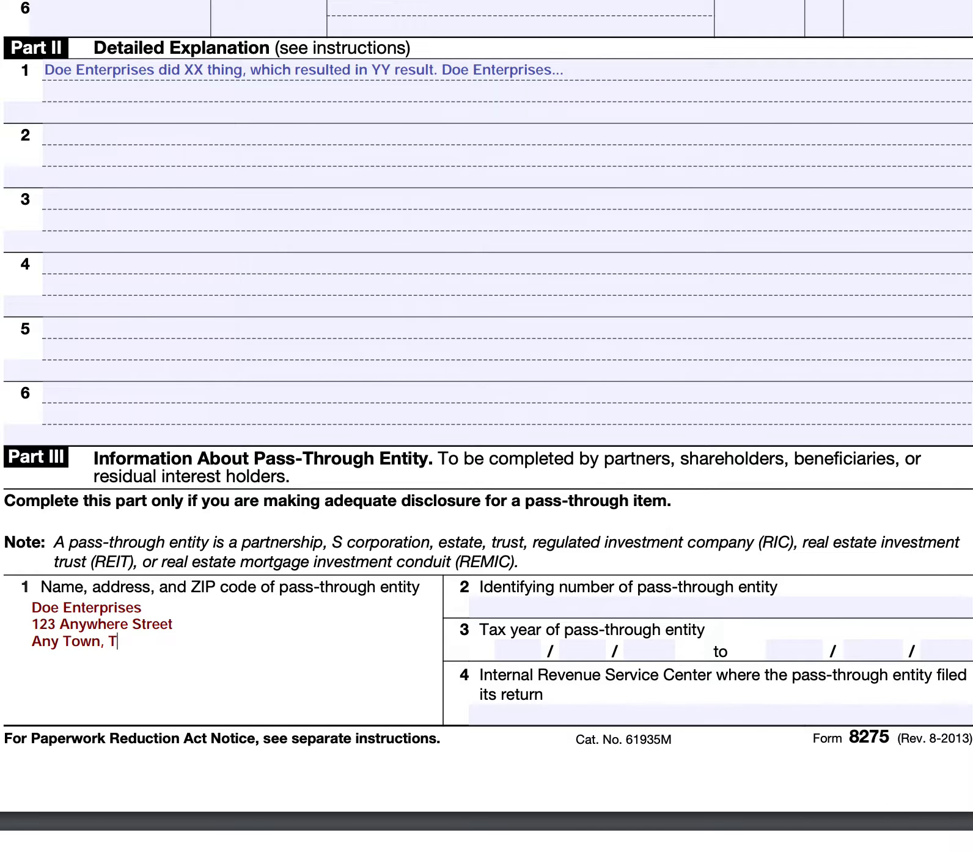
type("X 12345")
Step: Fill in the pass-through entity's identifying number on line 2 of Part III
left_click(549, 610)
type("9")
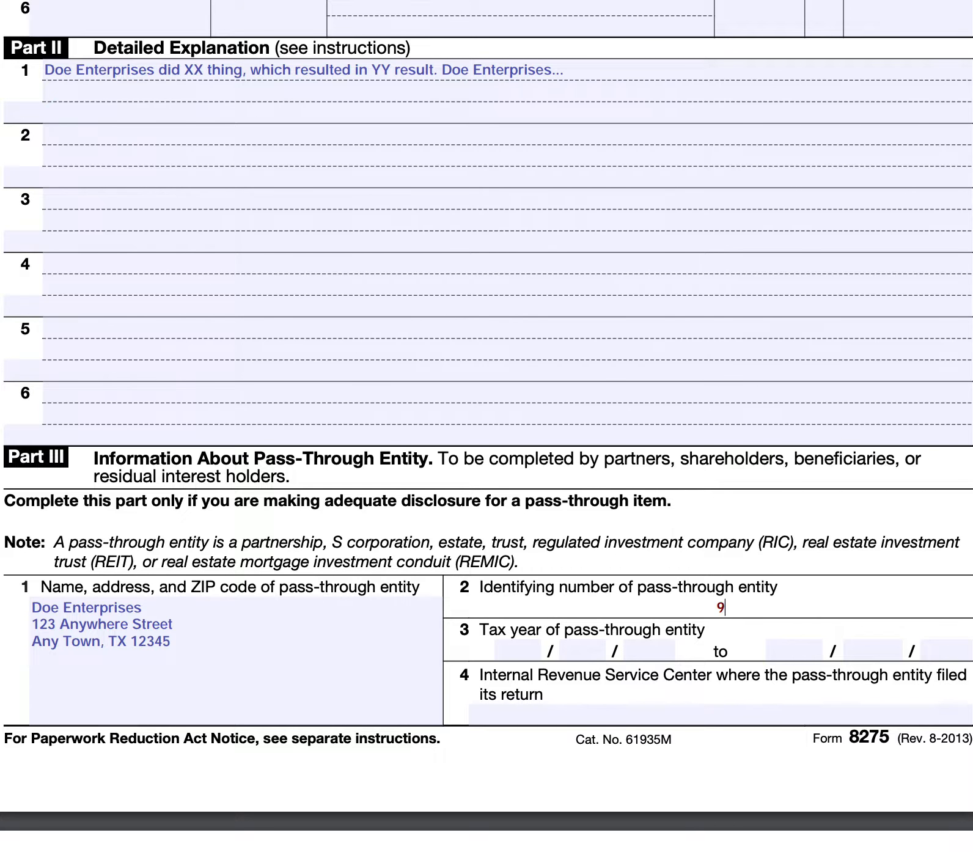
type("8-7654321")
Step: Enter 01/01/2022 as the start of the pass-through entity's tax year on line 3 of Part III
left_click(511, 645)
type("01")
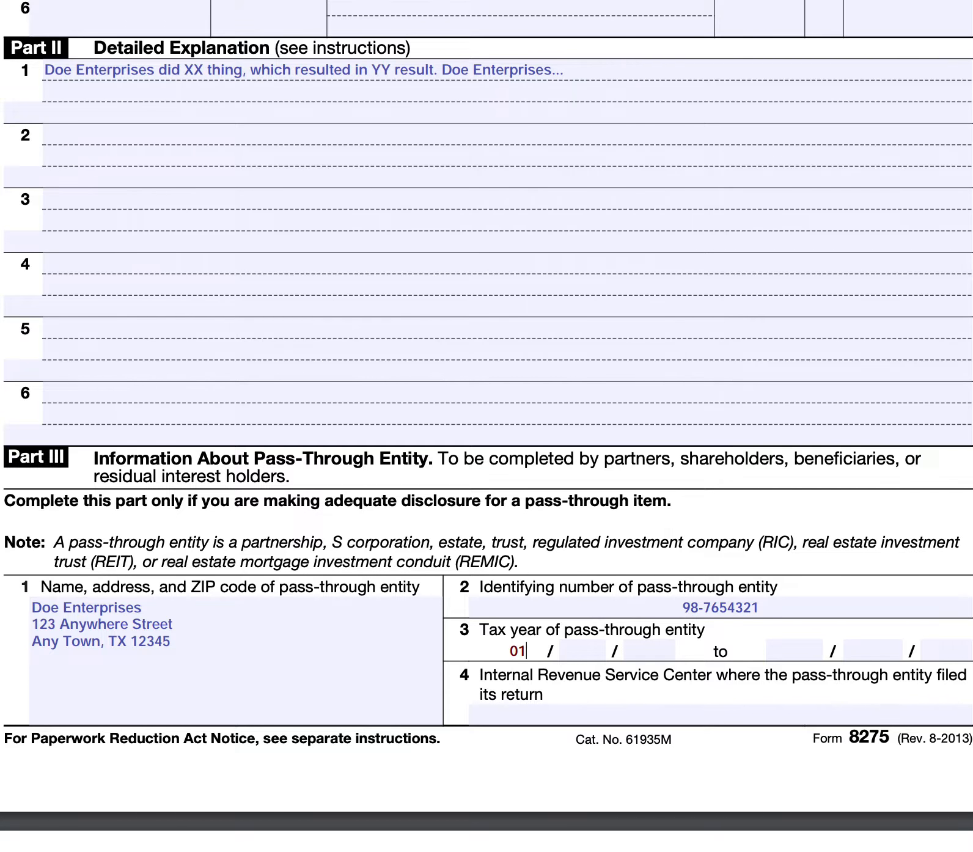
left_click(585, 646)
type("01")
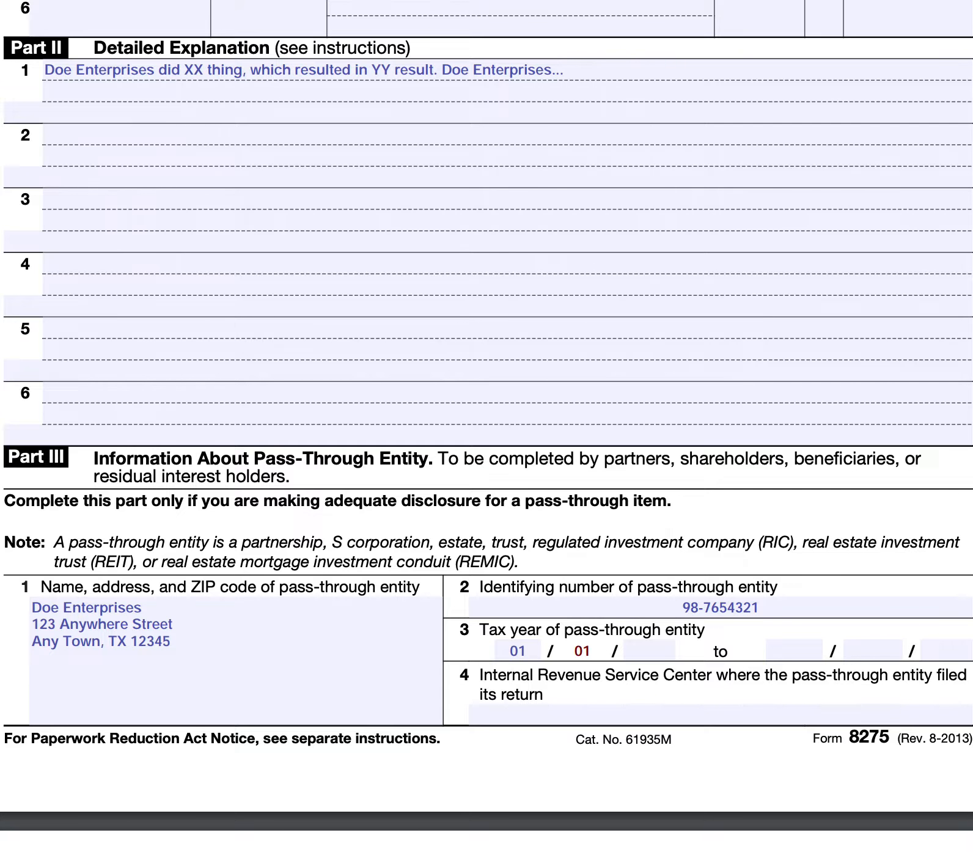
left_click(646, 646)
type("202")
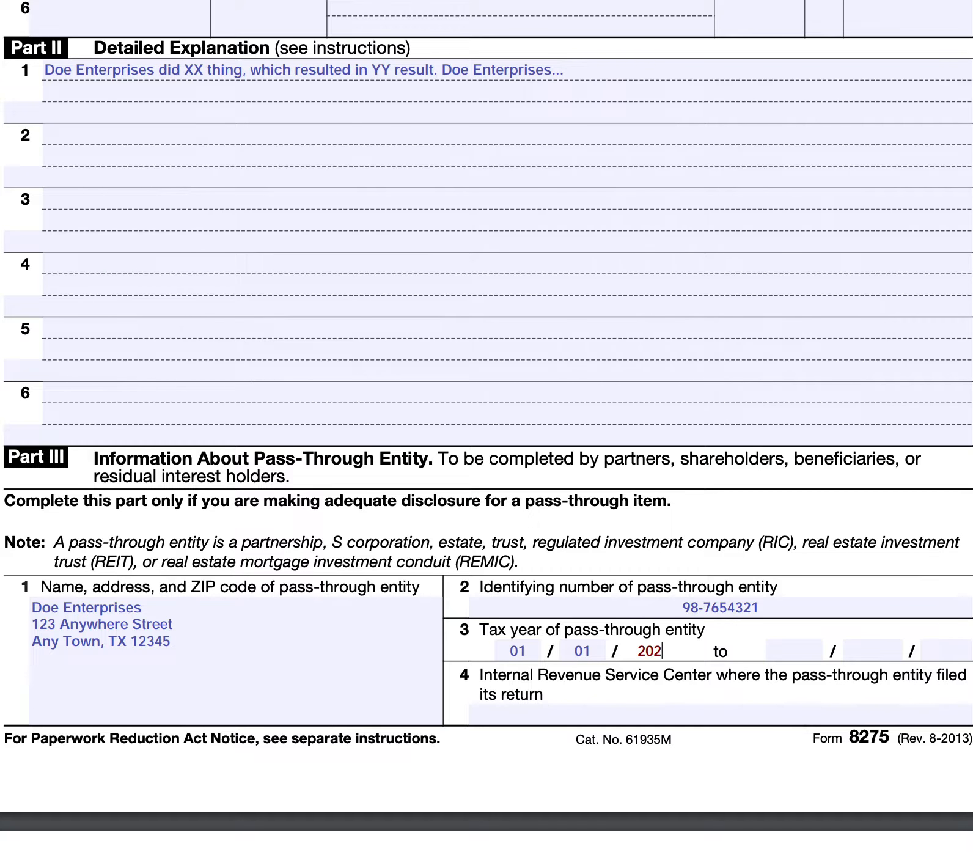
type("2")
Step: Enter 12/31/2022 as the end of the pass-through entity's tax year on line 3 of Part III
left_click(769, 649)
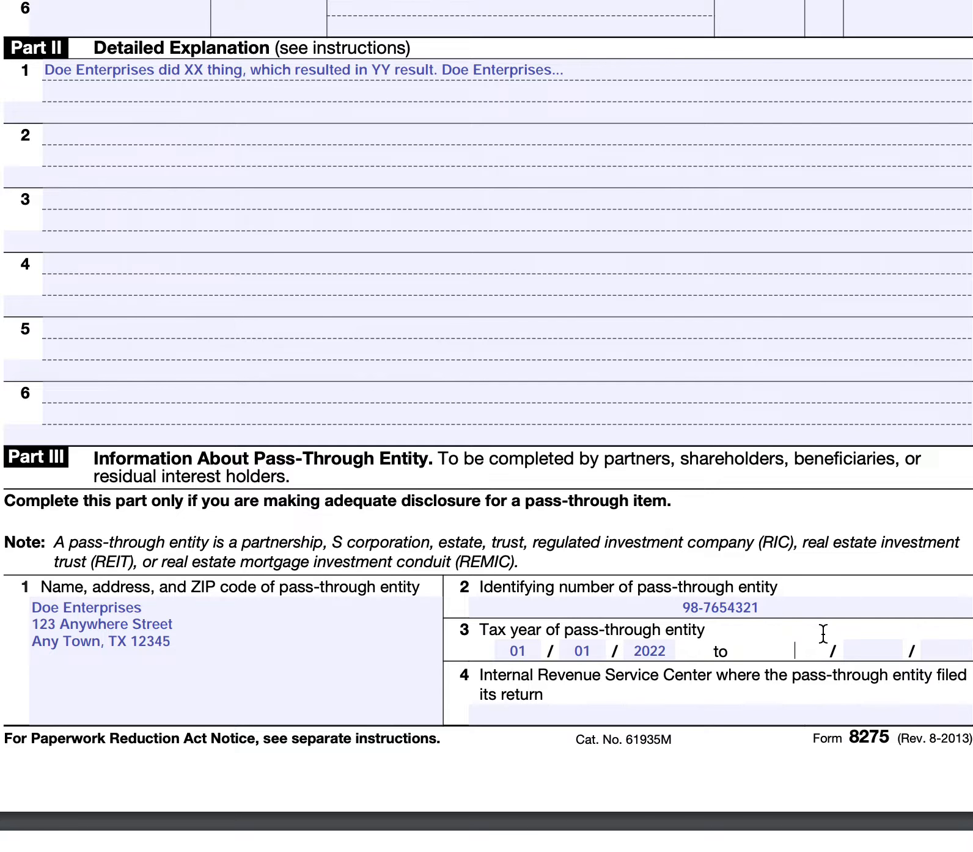
type("12")
left_click(878, 643)
type("31")
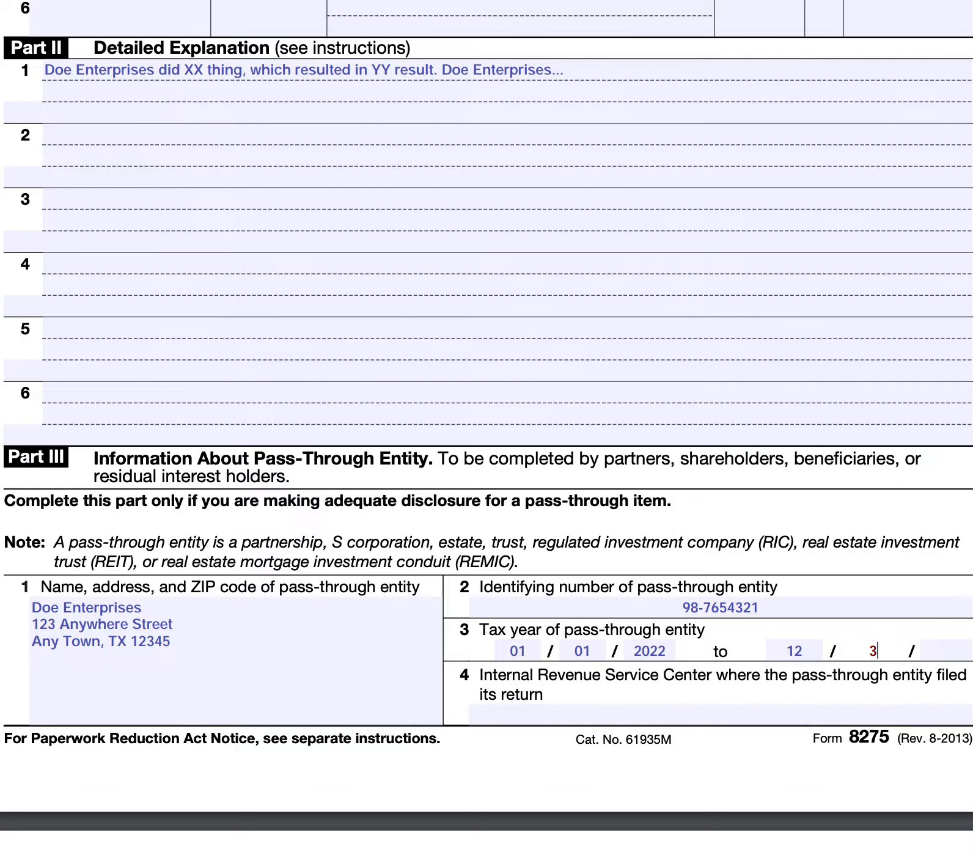
left_click(944, 645)
type("2022")
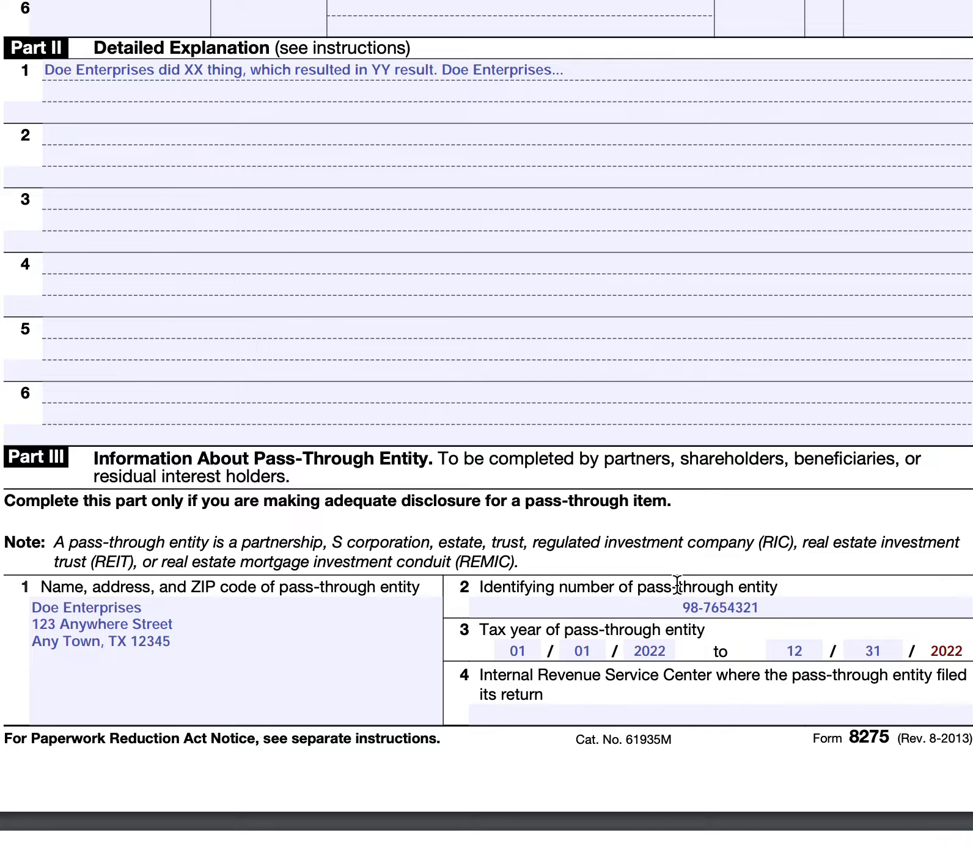
Step: Enter eFile as the Internal Revenue Service Center where the pass-through entity filed its return, on line 4 of Part III
left_click(585, 710)
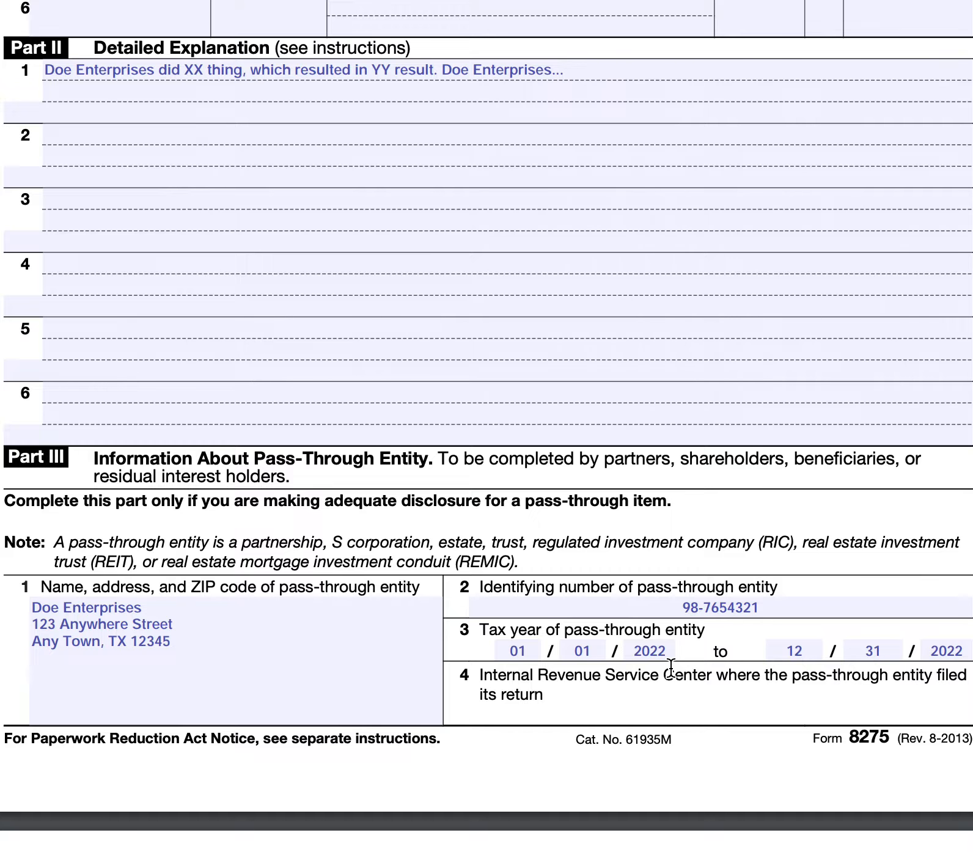
type("IRS Center")
key("BackSpace")
key("BackSpace")
key("BackSpace")
key("BackSpace")
key("BackSpace")
key("BackSpace")
key("BackSpace")
key("BackSpace")
key("BackSpace")
key("BackSpace")
type("eFile")
Step: Write "Explanation continued from Part II." on the first line of Part IV, Explanations, on page 2
scroll(463, 556, "down", 6)
left_click(61, 592)
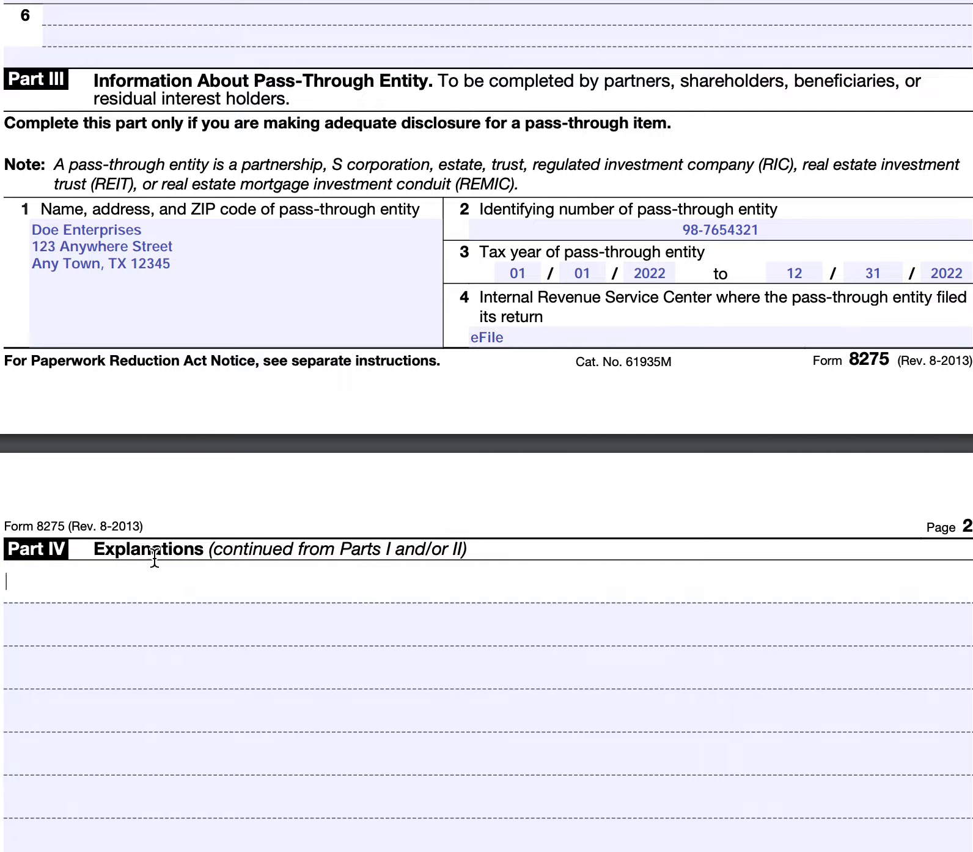
type("Explanation continued f")
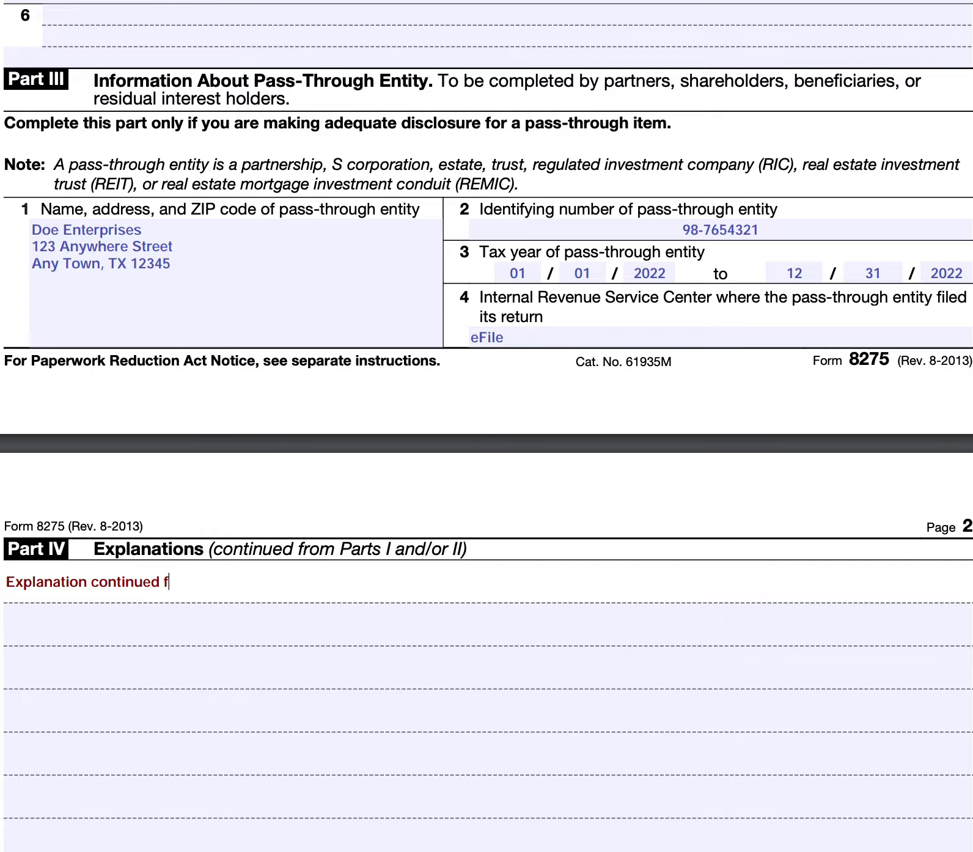
type("rom Part II.")
scroll(225, 529, "down", 10)
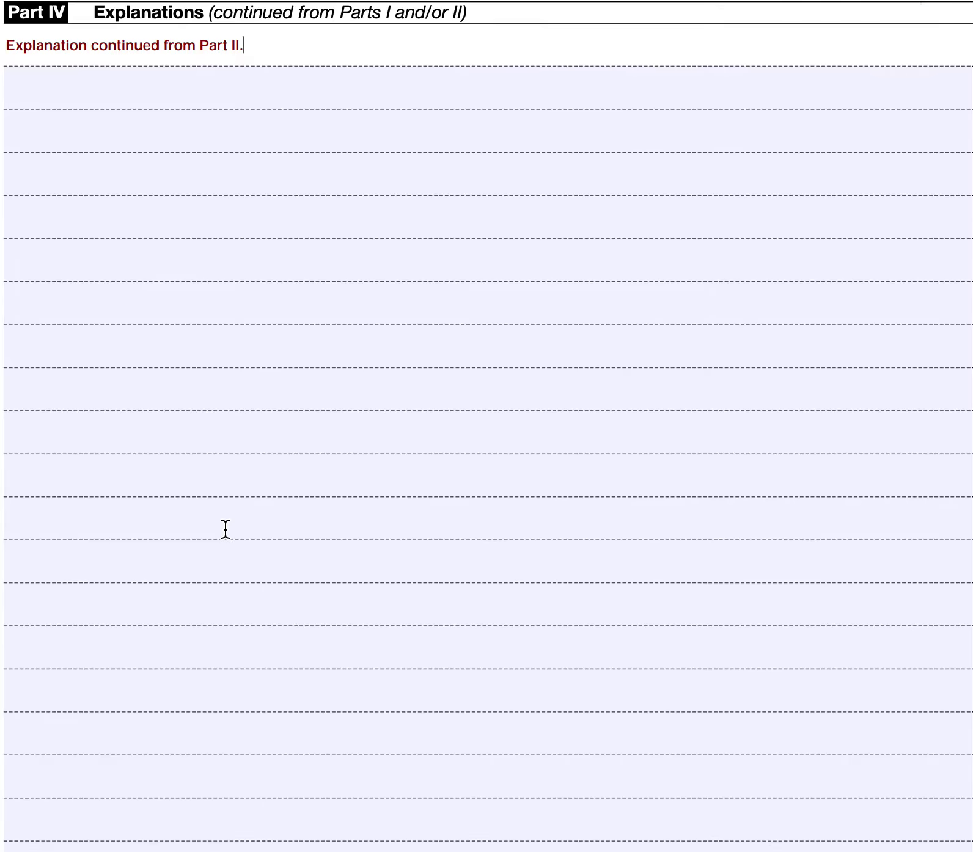
scroll(224, 529, "down", 3)
scroll(225, 530, "up", 20)
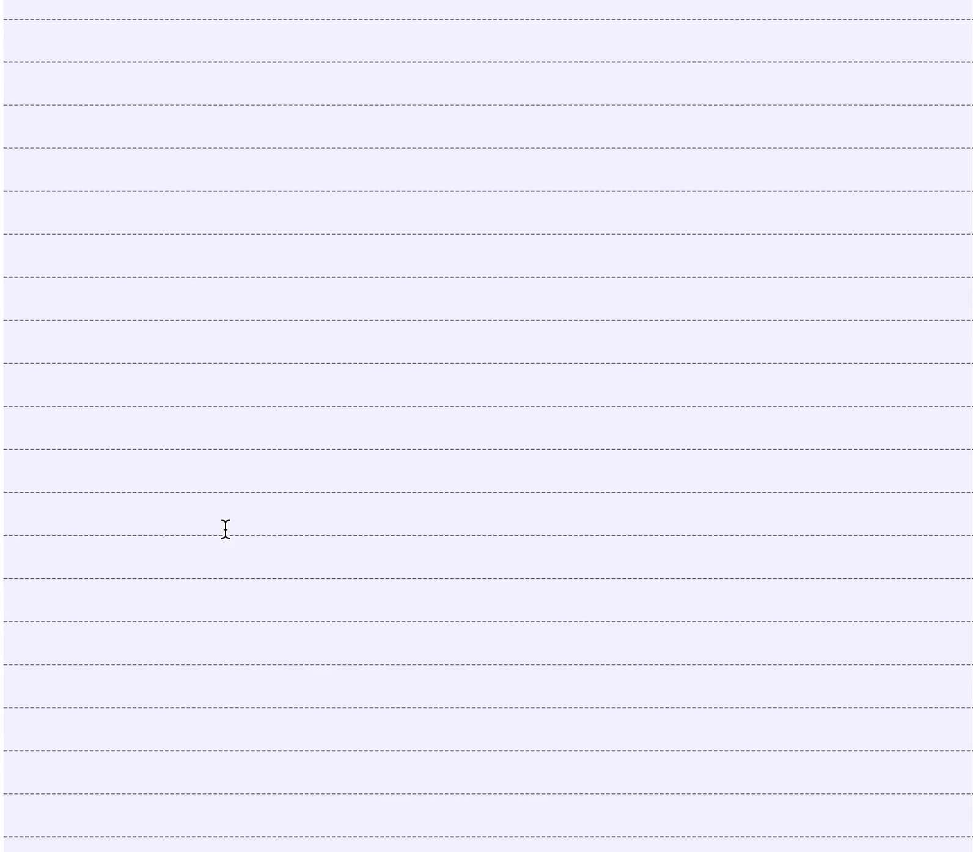
scroll(225, 529, "up", 3)
scroll(225, 530, "down", 2)
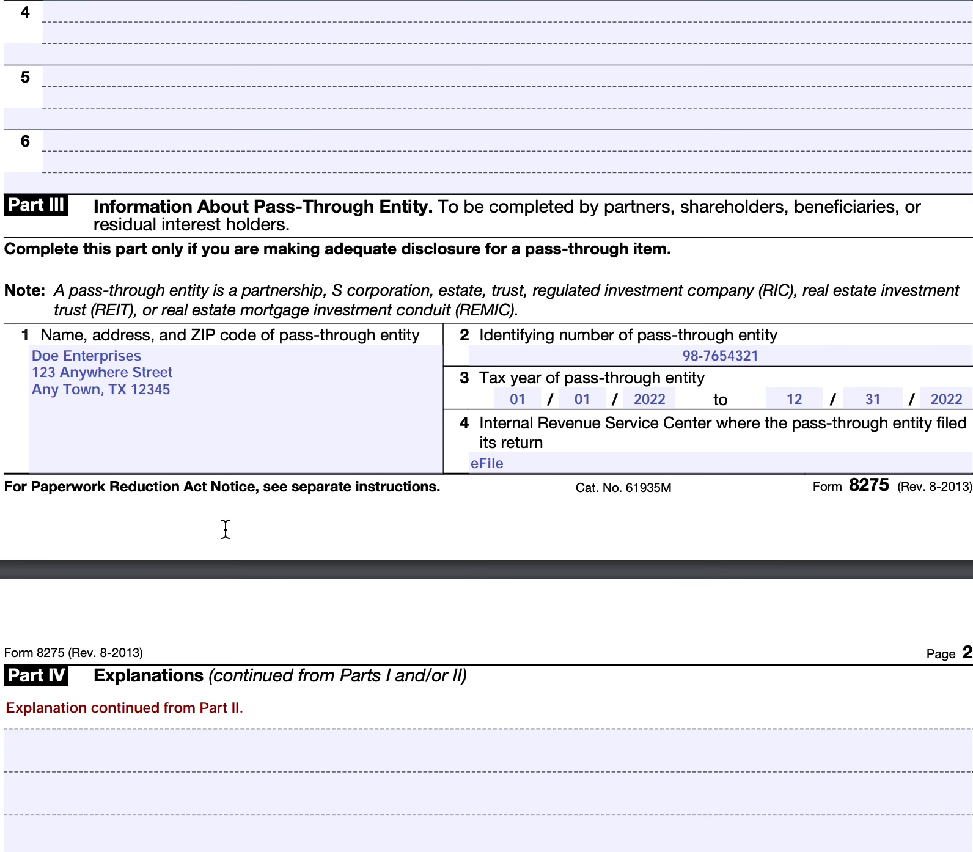
key("ctrl+Up")
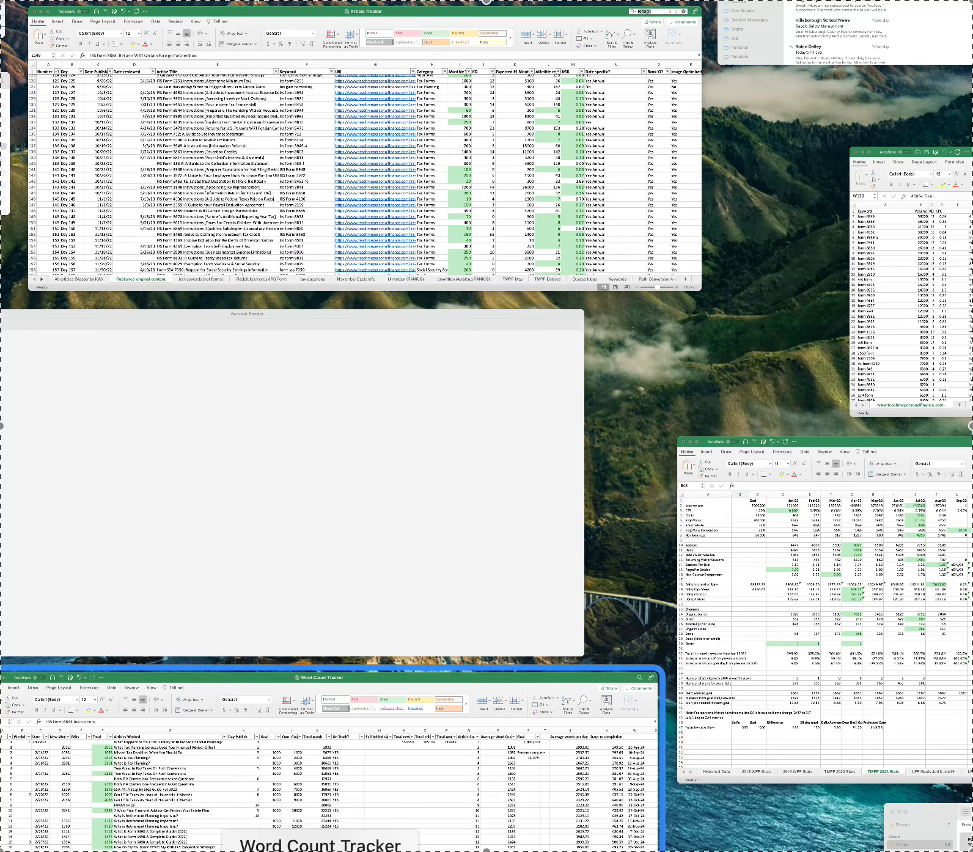